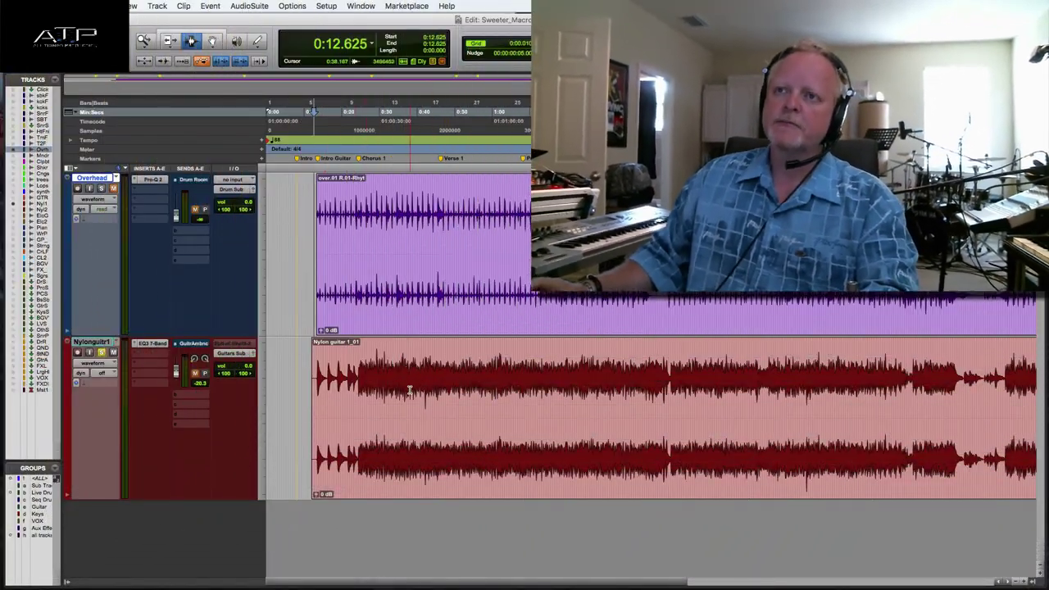
# Play the song and bypass the guitar's existing EQ3 to hear the dry Nylon guitar
pyautogui.press('space')
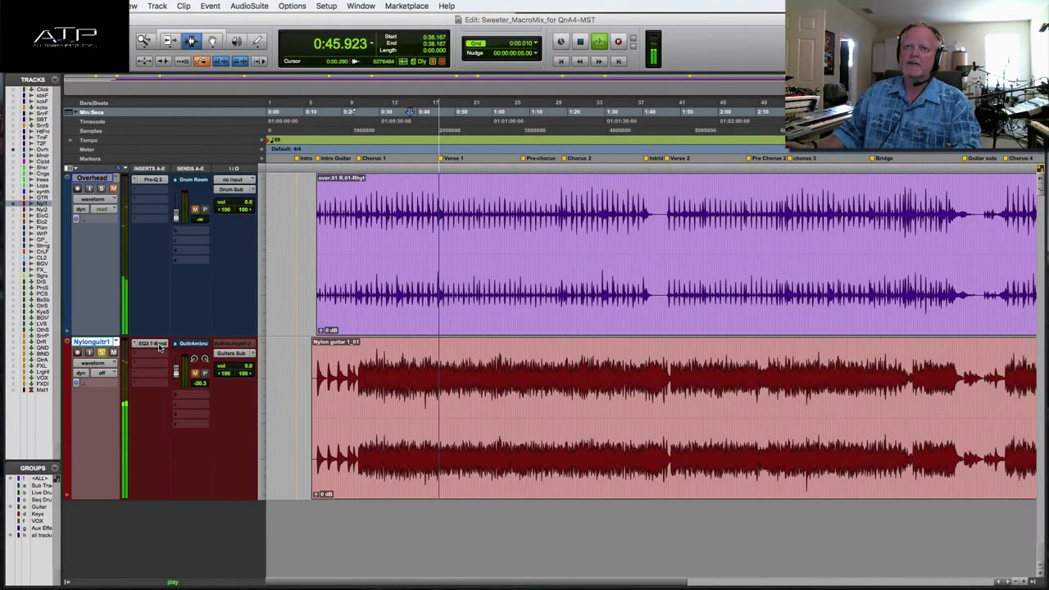
pyautogui.click(138, 305)
pyautogui.click(357, 52)
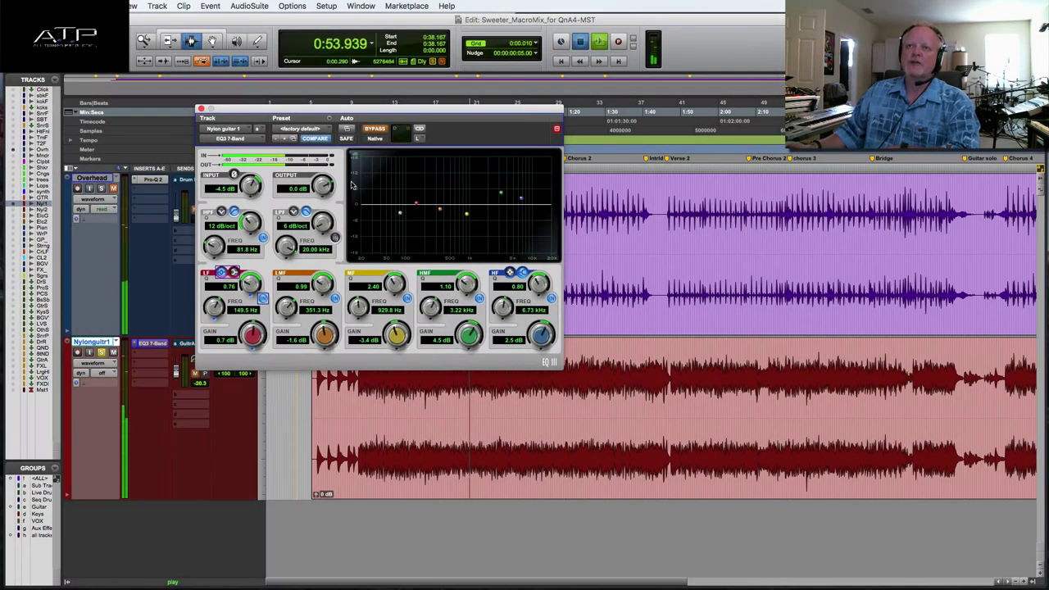
pyautogui.press('space')
# Remove the old EQ3 7-Band from Nylon guitar 1 and bring up the mono EQ plug-in list
pyautogui.click(136, 345)
pyautogui.click(147, 316)
pyautogui.click(136, 345)
pyautogui.moveTo(167, 368)
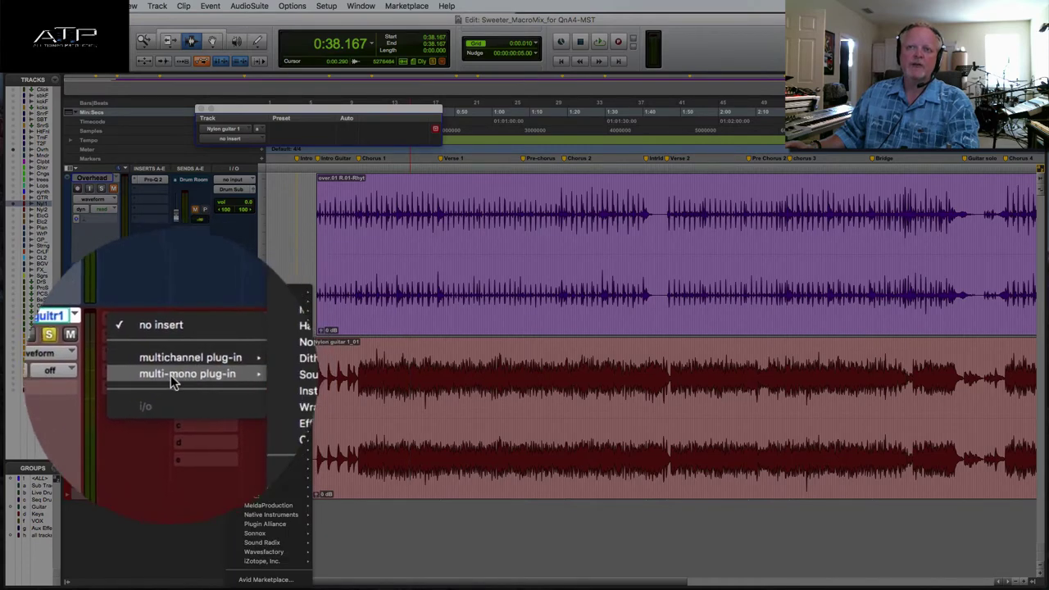
# Insert a mono EQ3 7-Band on Nylon guitar 1 and nudge its window right
pyautogui.moveTo(262, 293)
pyautogui.click(371, 326)
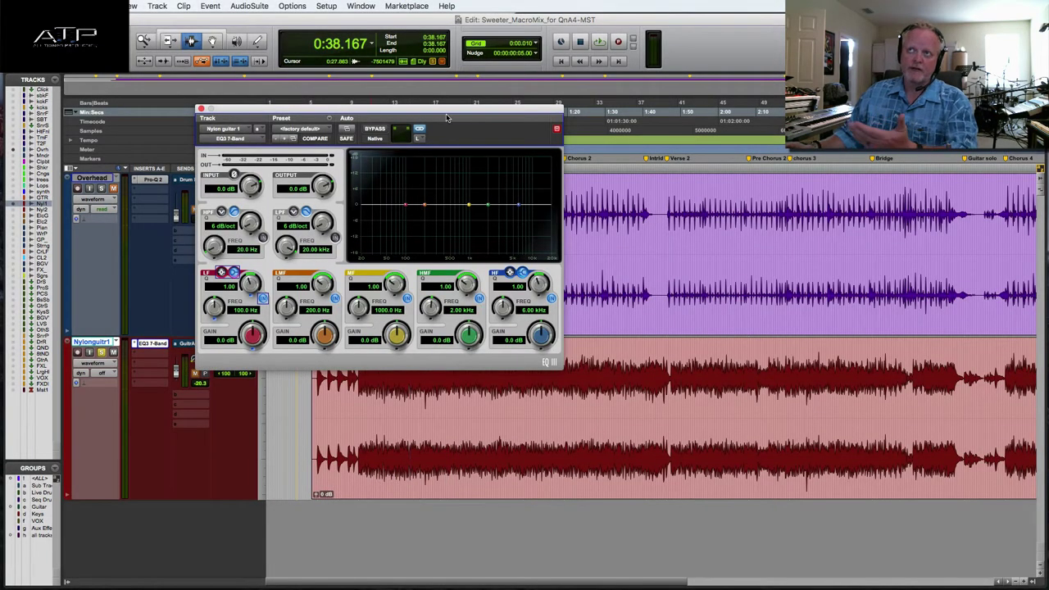
pyautogui.moveTo(447, 111); pyautogui.dragTo(537, 115)
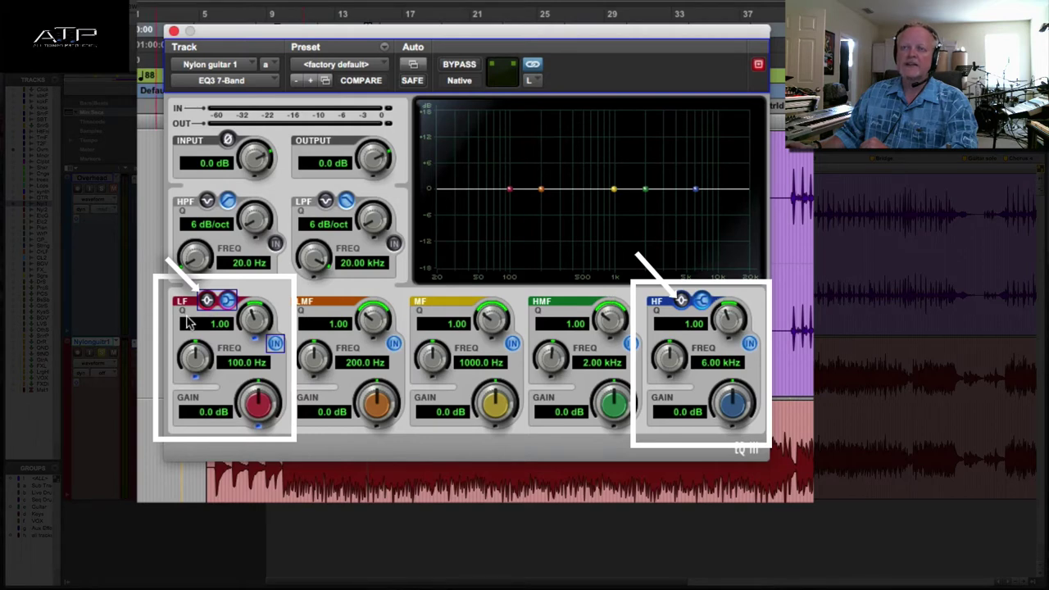
# Try the LF bell shape and alternate HPF type, then revert both to default
pyautogui.click(208, 300)
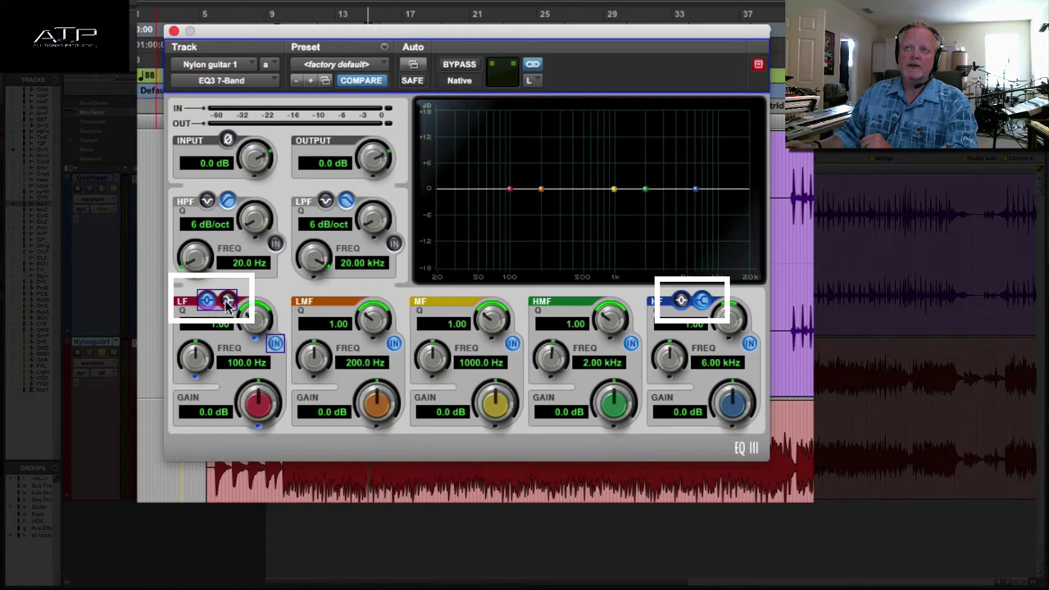
pyautogui.click(227, 301)
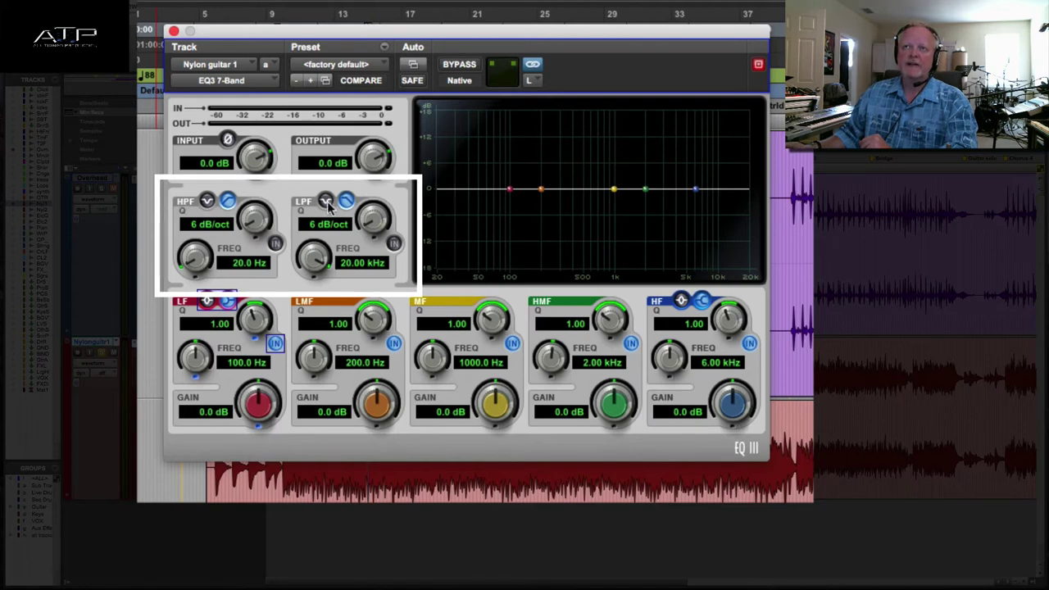
pyautogui.click(223, 202)
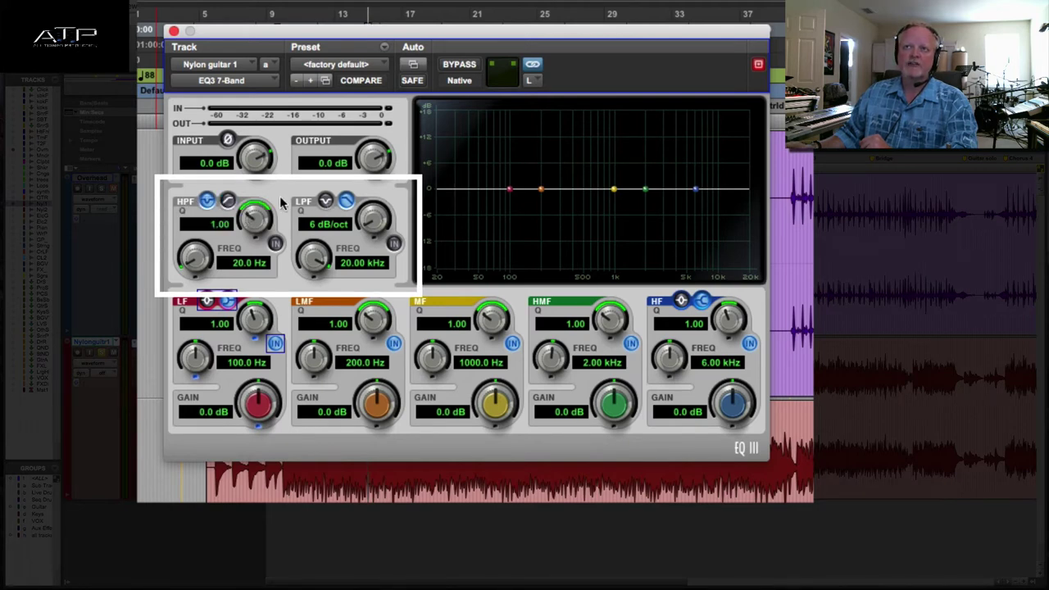
pyautogui.click(229, 201)
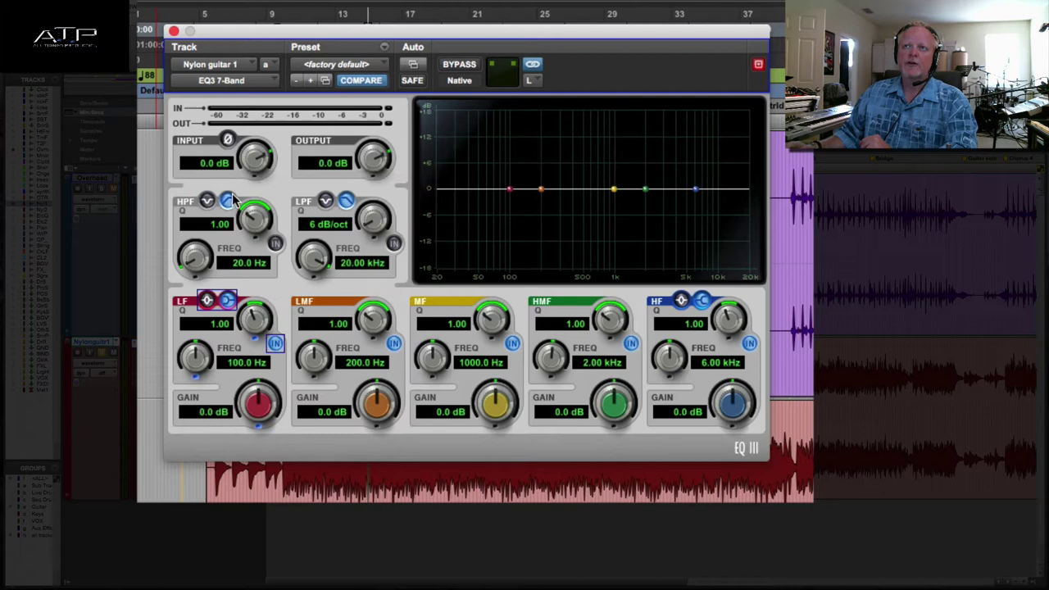
# Enable a 12 dB/oct high-pass at 74.7 Hz and start a high-mid boost near 5.46 kHz
pyautogui.click(276, 243)
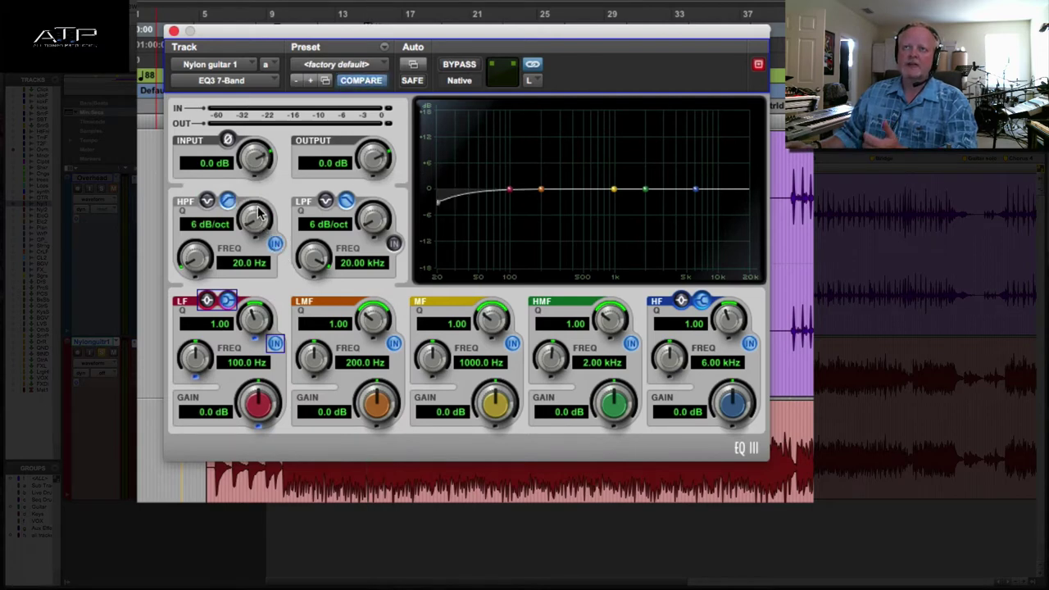
pyautogui.moveTo(259, 214); pyautogui.dragTo(259, 206)
pyautogui.moveTo(205, 257); pyautogui.dragTo(212, 211)
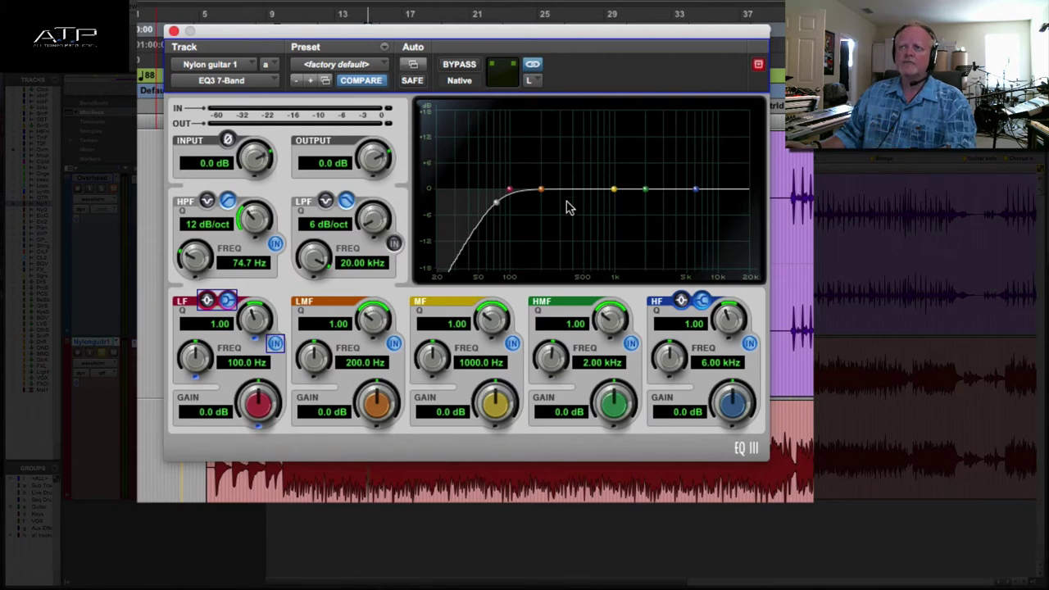
pyautogui.moveTo(613, 402); pyautogui.dragTo(549, 272)
# Shape a mid dip at 910.7 Hz and widen the high-mid boost to 3.8 dB (Q 0.52)
pyautogui.moveTo(611, 402); pyautogui.dragTo(604, 434)
pyautogui.moveTo(438, 361); pyautogui.dragTo(478, 423)
pyautogui.moveTo(499, 339); pyautogui.dragTo(503, 324)
pyautogui.moveTo(499, 402); pyautogui.dragTo(499, 395)
pyautogui.moveTo(604, 415); pyautogui.dragTo(606, 410)
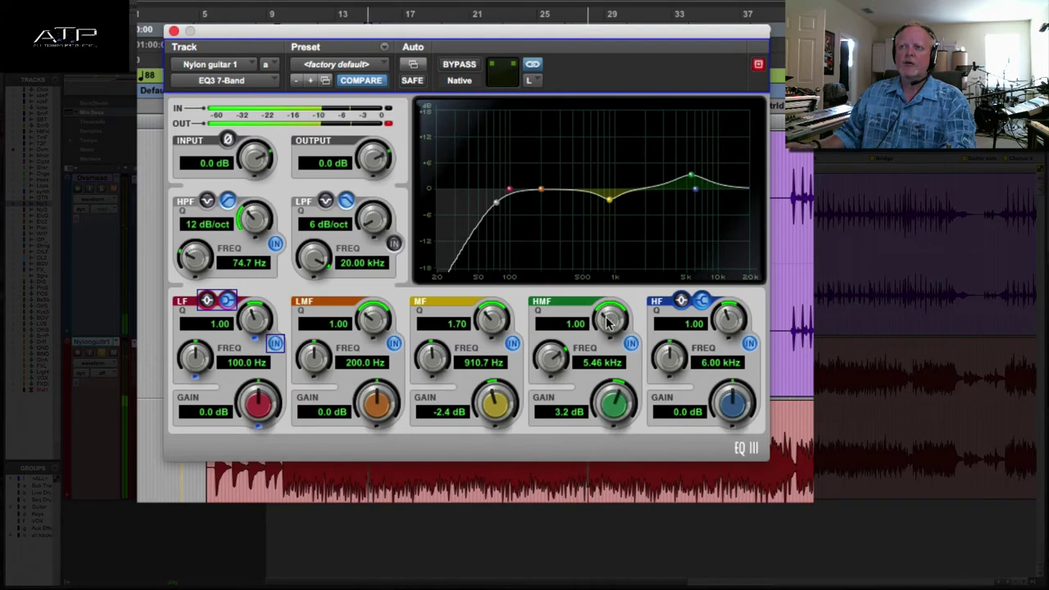
pyautogui.moveTo(610, 322); pyautogui.dragTo(597, 362)
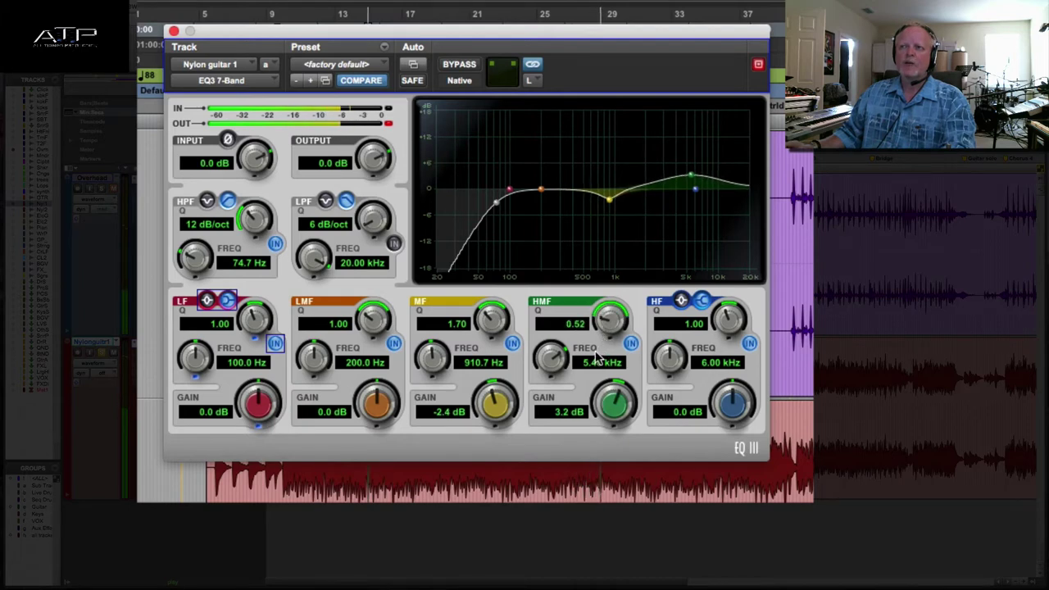
pyautogui.moveTo(620, 416); pyautogui.dragTo(620, 410)
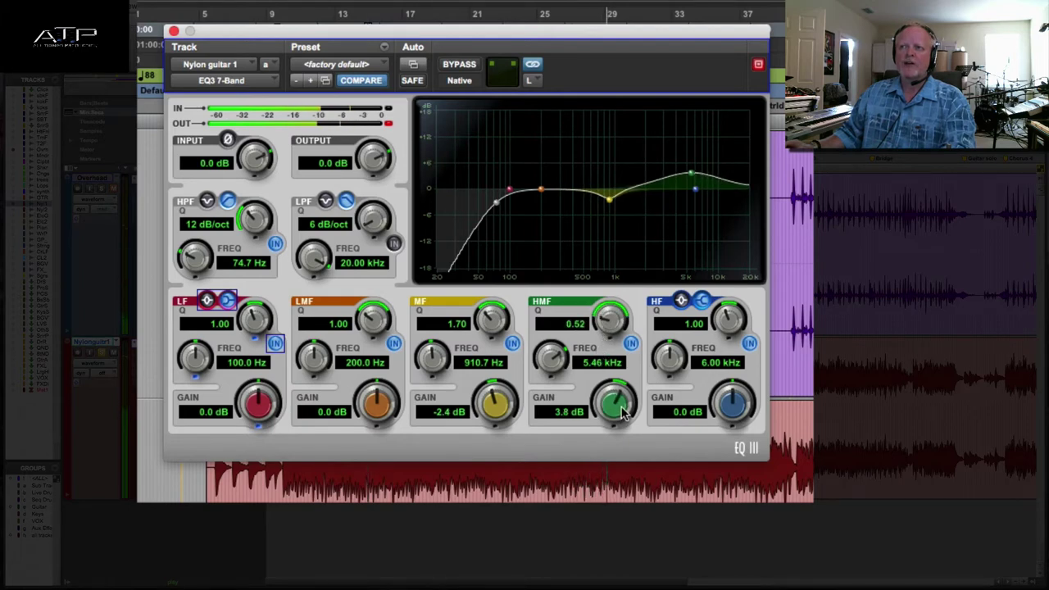
# Compare with bypass, deepen the mid cut to -2.9 dB and add 1.7 dB at 8.98 kHz
pyautogui.click(444, 66)
pyautogui.click(455, 68)
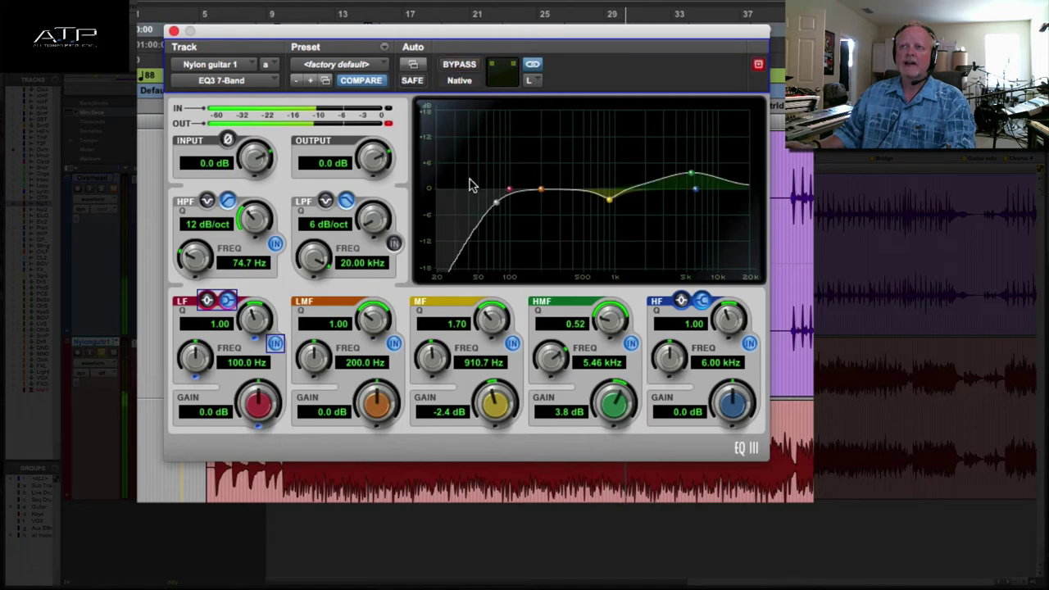
pyautogui.moveTo(489, 414); pyautogui.dragTo(484, 420)
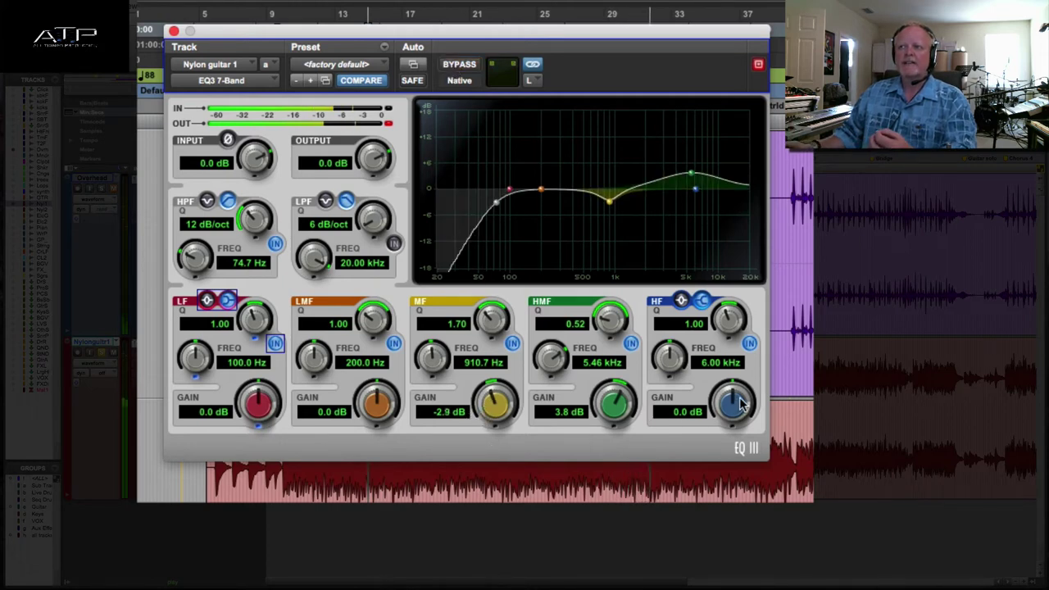
pyautogui.moveTo(741, 403); pyautogui.dragTo(742, 397)
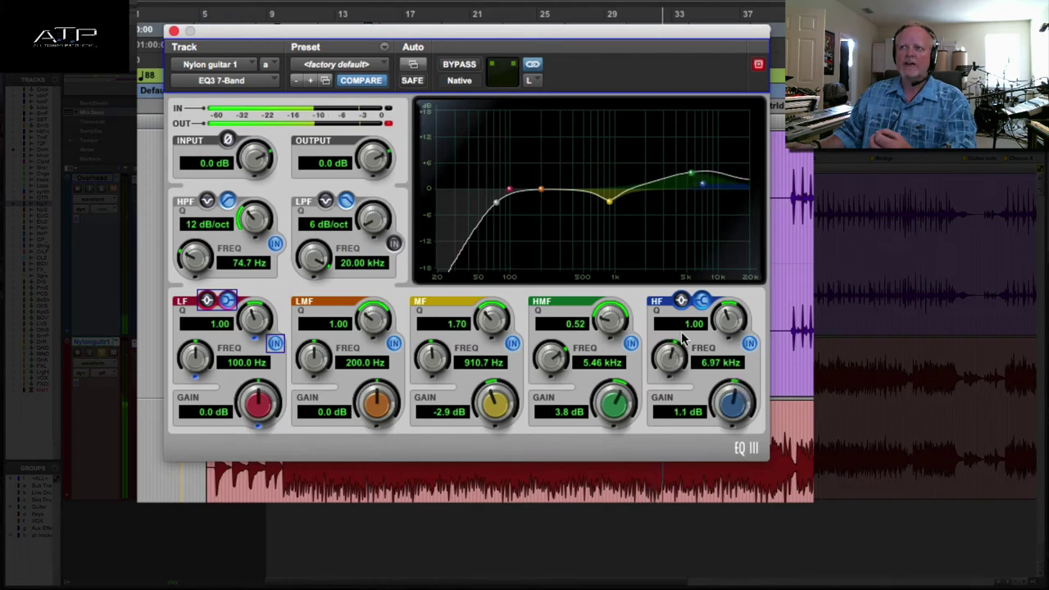
pyautogui.moveTo(682, 334); pyautogui.dragTo(687, 326)
pyautogui.moveTo(739, 418); pyautogui.dragTo(738, 410)
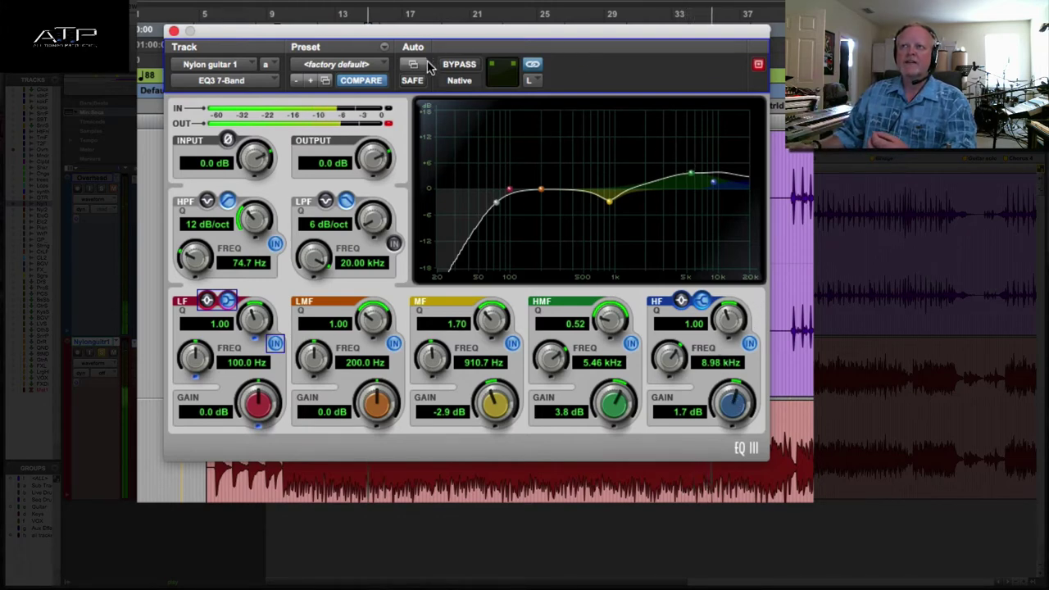
pyautogui.click(456, 65)
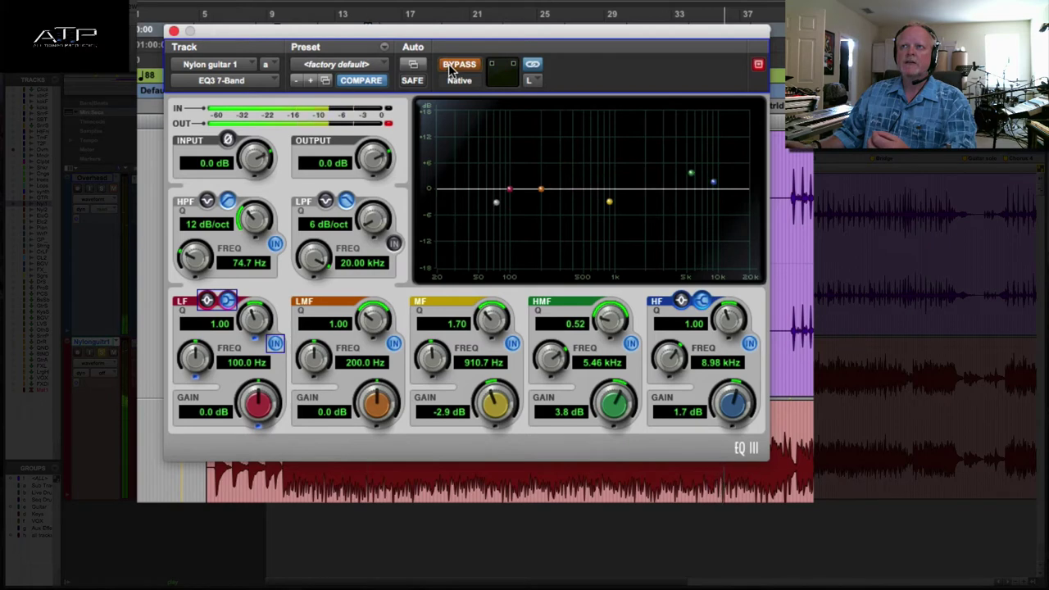
pyautogui.click(453, 66)
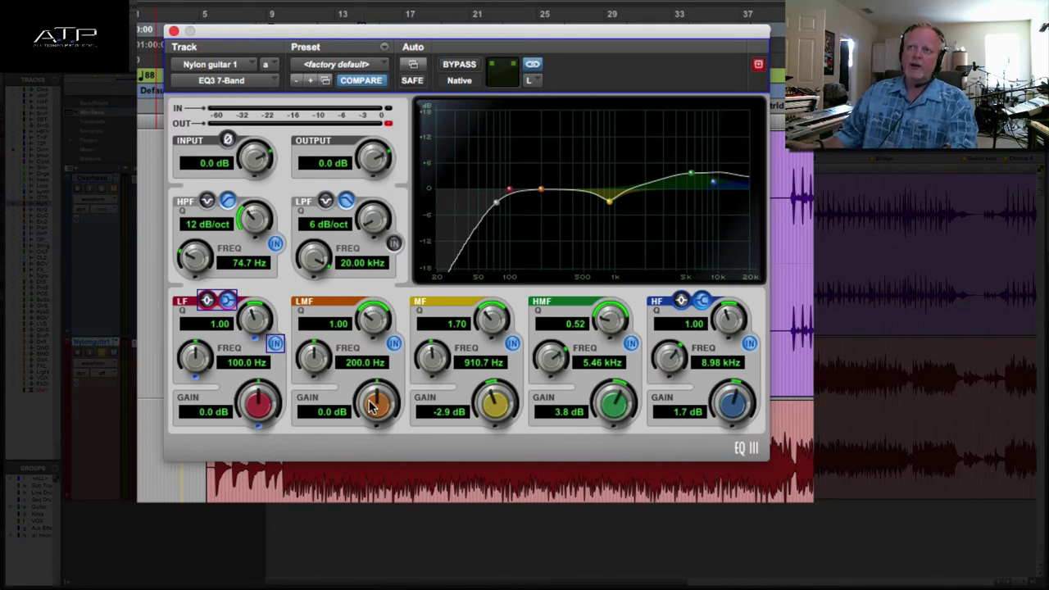
# During playback, dial a 7.4 dB low-mid boost at 218.5 Hz with Q 1.93
pyautogui.press('space')
pyautogui.moveTo(371, 408); pyautogui.dragTo(378, 382)
pyautogui.moveTo(376, 329); pyautogui.dragTo(377, 322)
pyautogui.moveTo(314, 354); pyautogui.dragTo(326, 321)
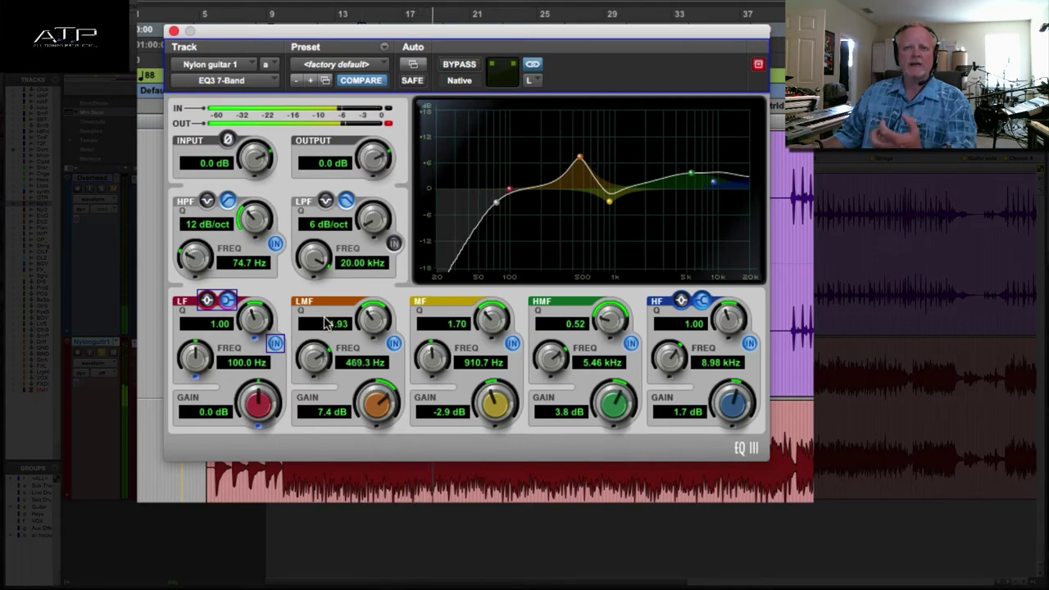
pyautogui.moveTo(326, 324); pyautogui.dragTo(309, 399)
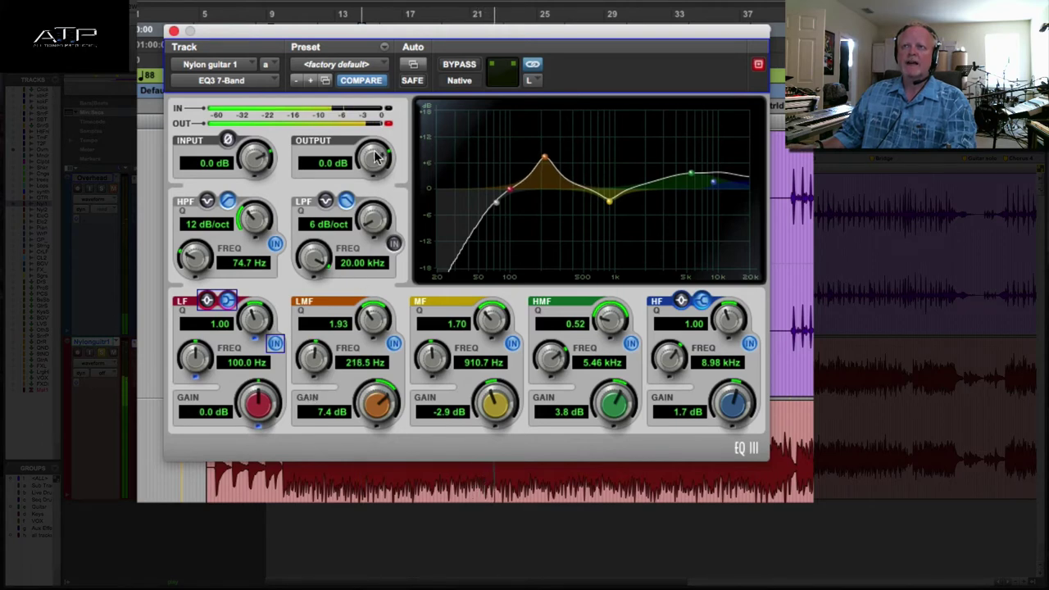
# Trim the EQ input to -2.8 dB and set the low-mid to -1.2 dB at 250.5 Hz
pyautogui.press('space')
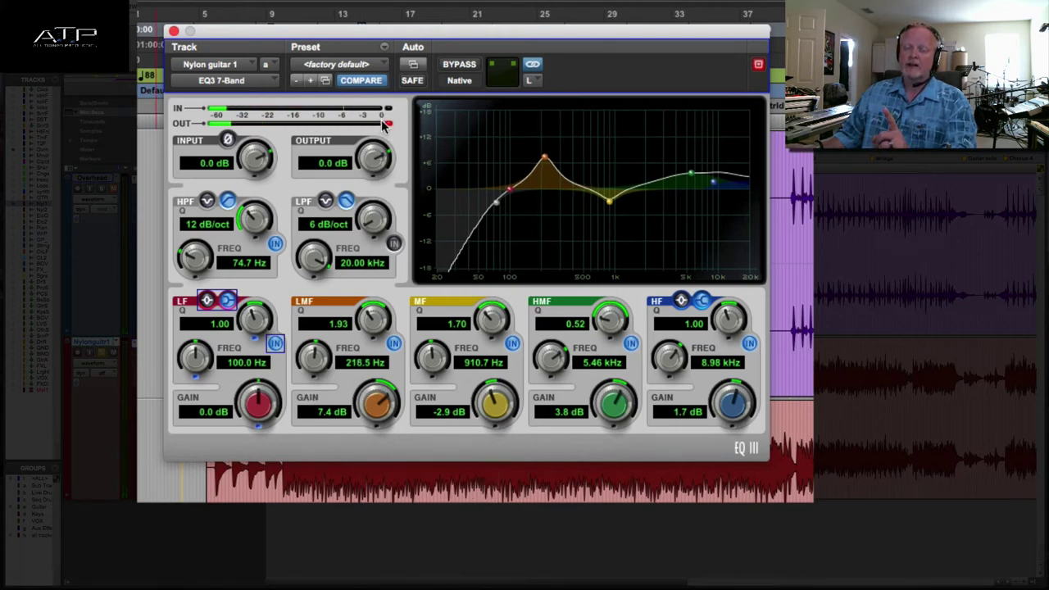
pyautogui.moveTo(254, 160); pyautogui.dragTo(246, 183)
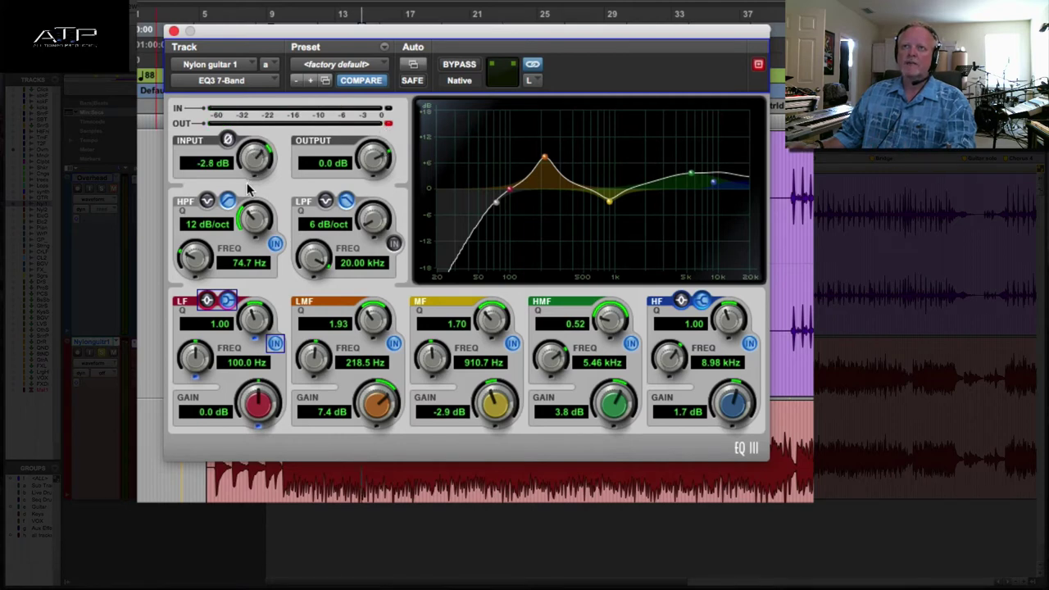
pyautogui.press('space')
pyautogui.click(388, 124)
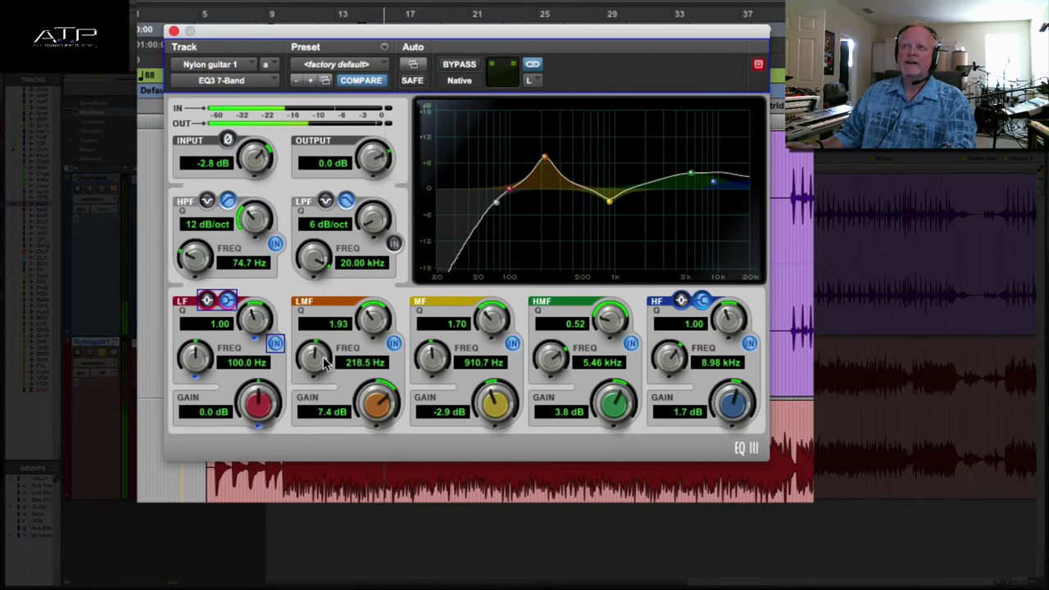
pyautogui.moveTo(321, 360); pyautogui.dragTo(302, 419)
pyautogui.moveTo(396, 410); pyautogui.dragTo(379, 436)
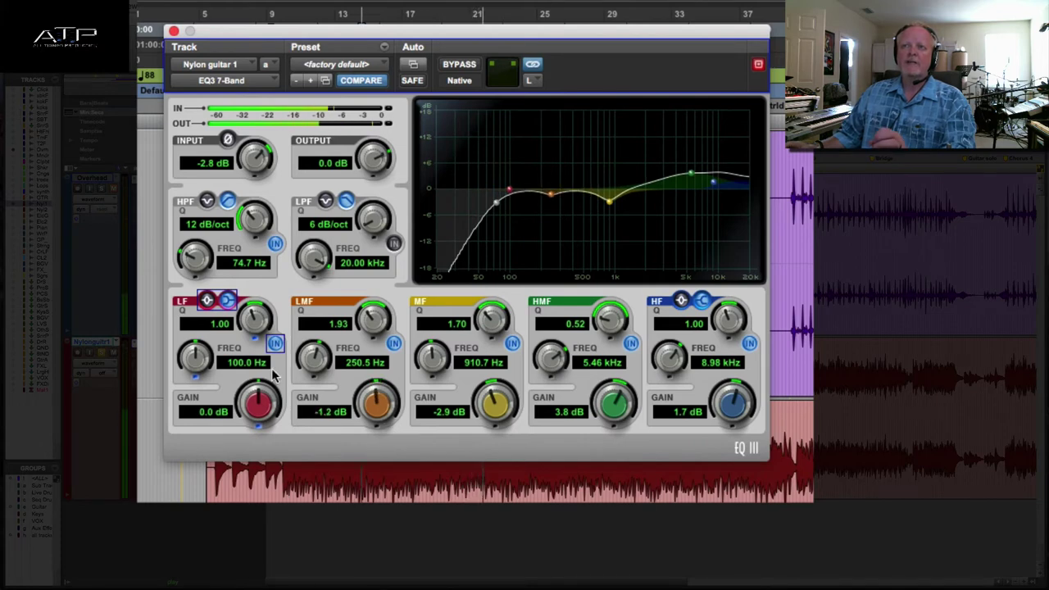
# Switch the low band to a peak of 2.6 dB at 144.8 Hz
pyautogui.moveTo(257, 390); pyautogui.dragTo(215, 348)
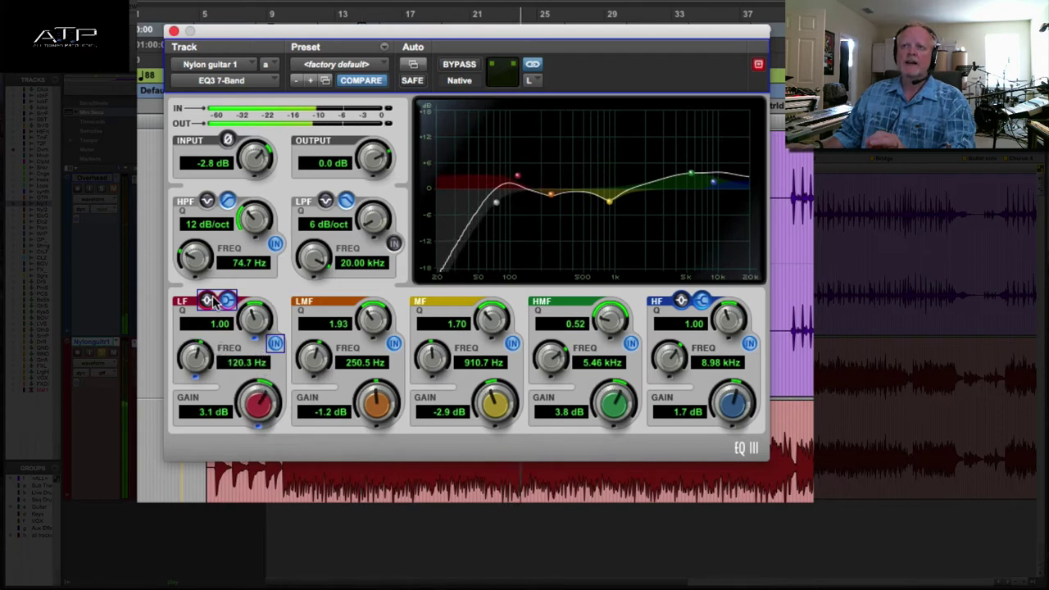
pyautogui.click(211, 301)
pyautogui.moveTo(235, 393); pyautogui.dragTo(213, 352)
pyautogui.moveTo(276, 402); pyautogui.dragTo(271, 410)
pyautogui.click(461, 69)
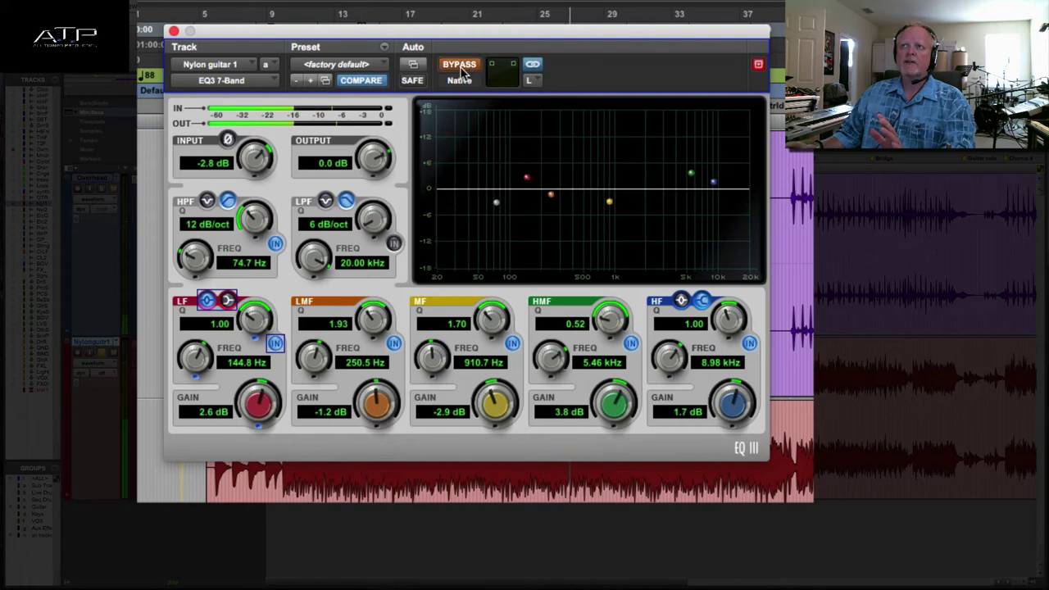
pyautogui.click(462, 70)
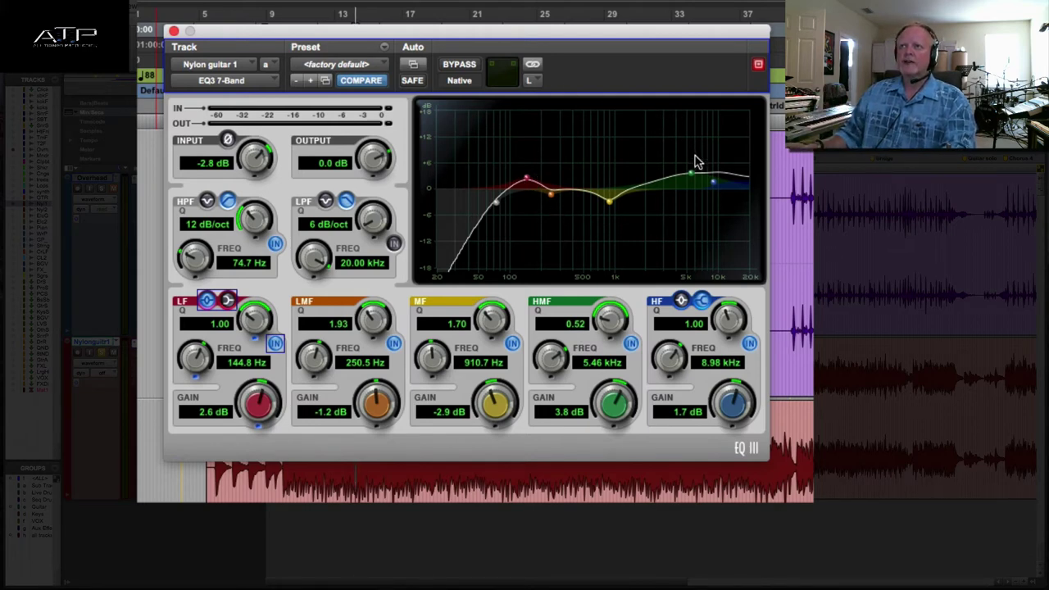
# Give the right channel a 1.0 dB high-mid and a low-mid lift at 354.1 Hz, comparing with bypass
pyautogui.moveTo(624, 400); pyautogui.dragTo(616, 422)
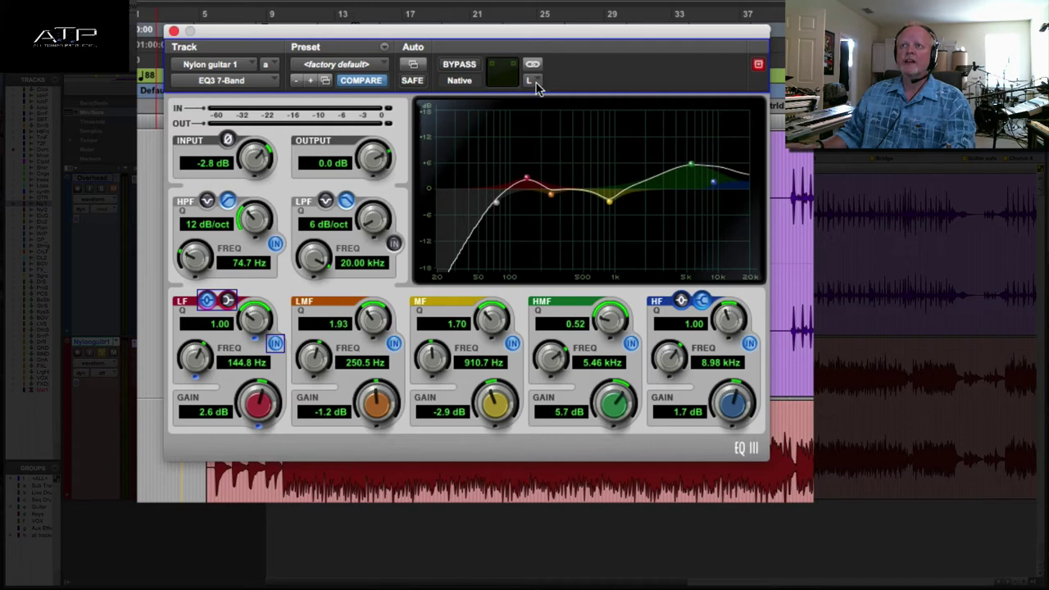
pyautogui.click(532, 81)
pyautogui.click(557, 100)
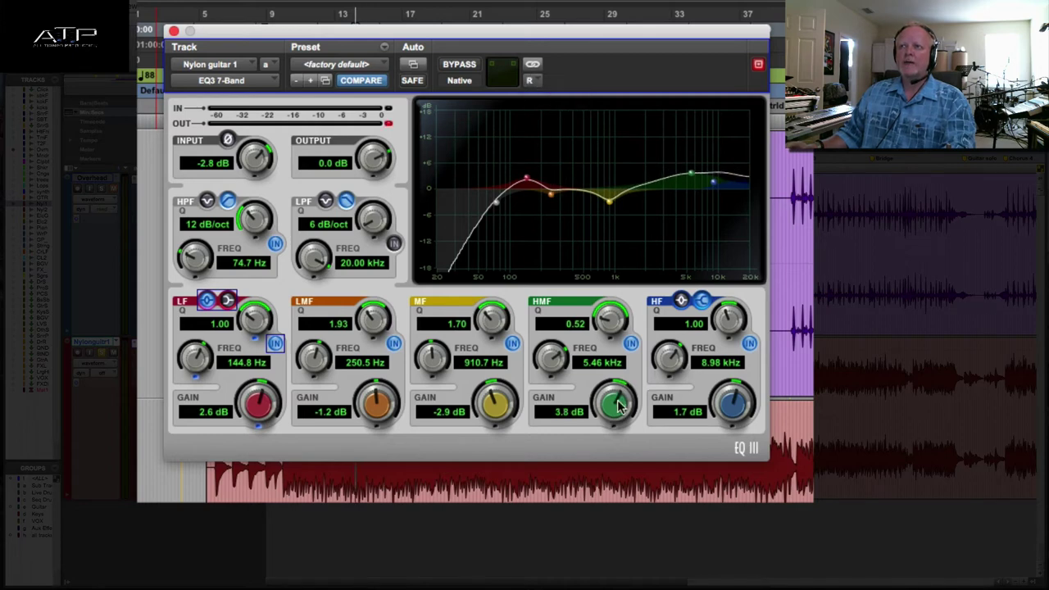
pyautogui.moveTo(620, 408); pyautogui.dragTo(618, 419)
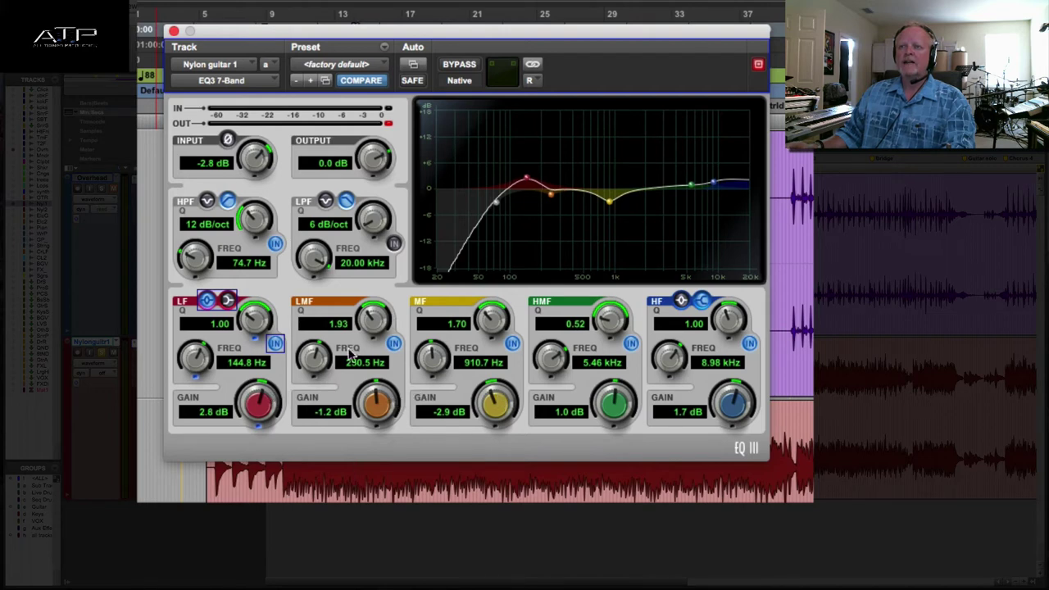
pyautogui.moveTo(331, 360); pyautogui.dragTo(338, 352)
pyautogui.moveTo(375, 392); pyautogui.dragTo(382, 369)
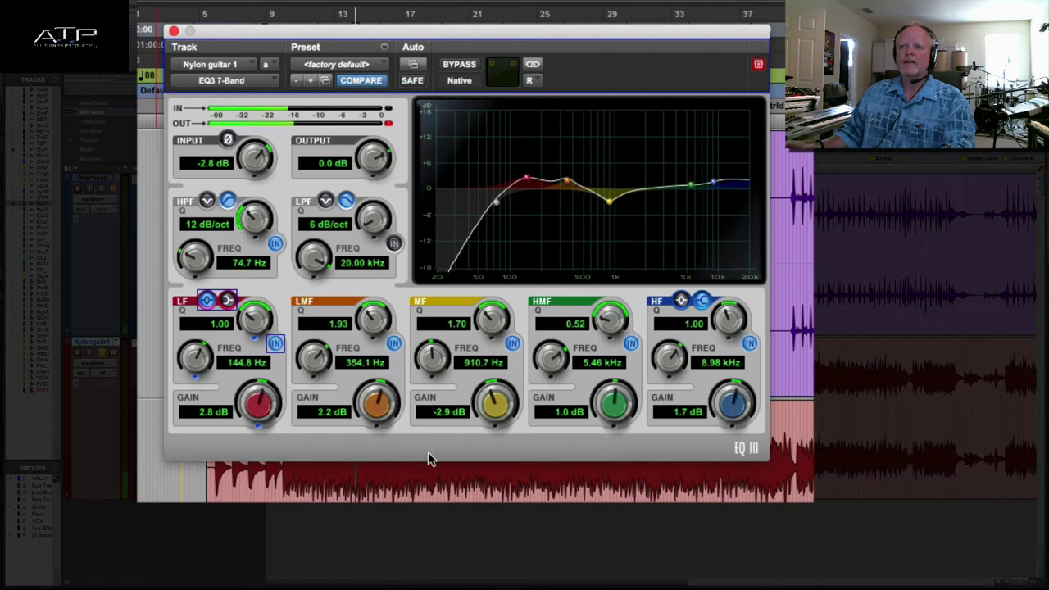
pyautogui.click(458, 66)
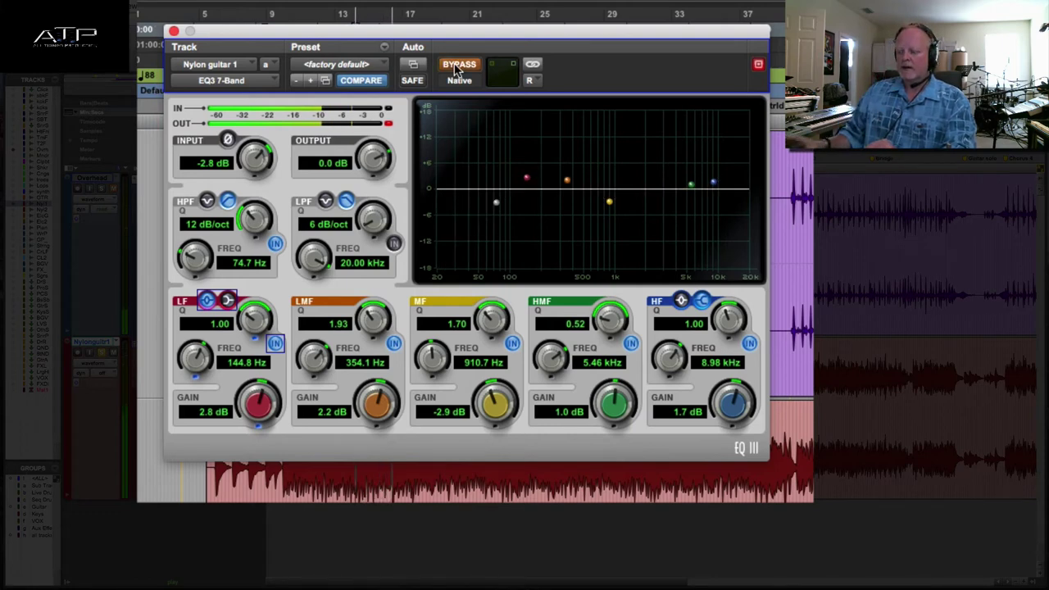
pyautogui.click(458, 66)
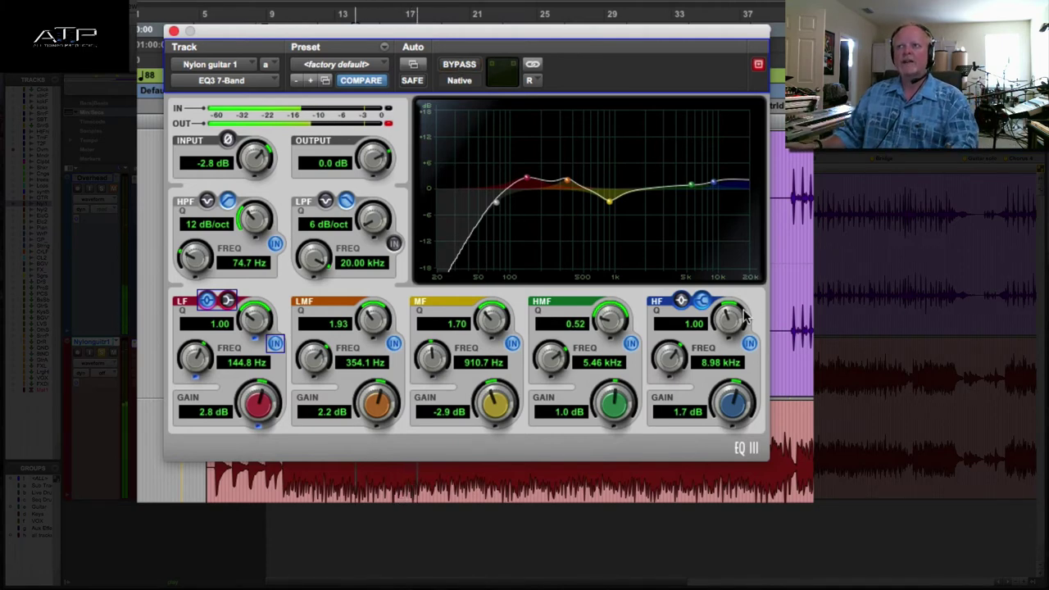
# On the left channel, boost the high-mid 6.4 dB at 4.46 kHz
pyautogui.click(532, 80)
pyautogui.click(559, 66)
pyautogui.moveTo(620, 392); pyautogui.dragTo(621, 383)
pyautogui.moveTo(565, 354)
pyautogui.mouseDown()
pyautogui.moveTo(564, 377)
pyautogui.moveTo(564, 352)
pyautogui.mouseUp()
pyautogui.moveTo(670, 356); pyautogui.dragTo(682, 377)
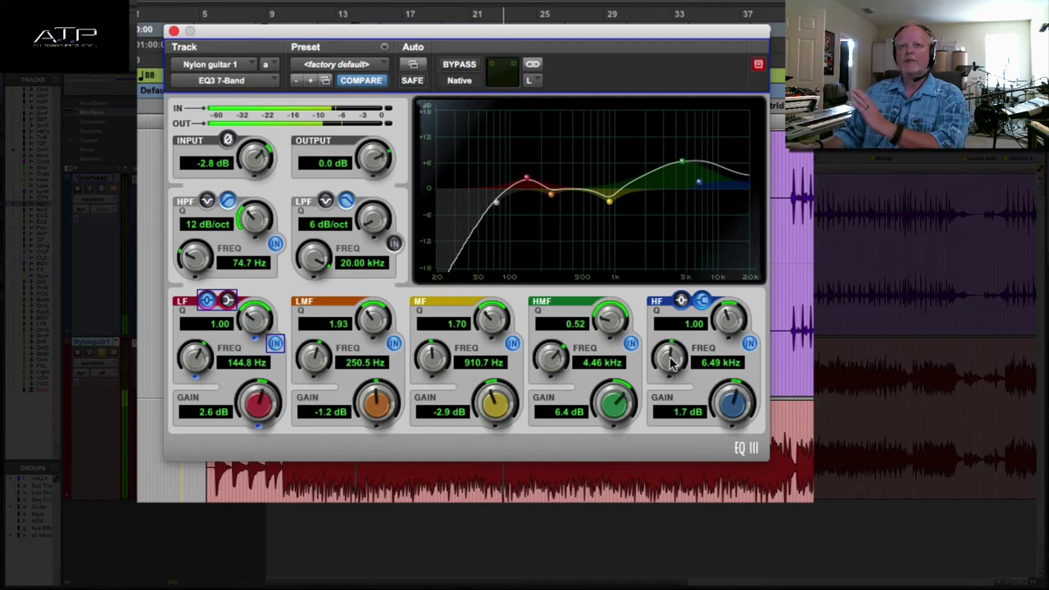
# Broaden the right channel's low-mid lift to Q 0.94 at 3.5 dB
pyautogui.click(533, 81)
pyautogui.click(561, 101)
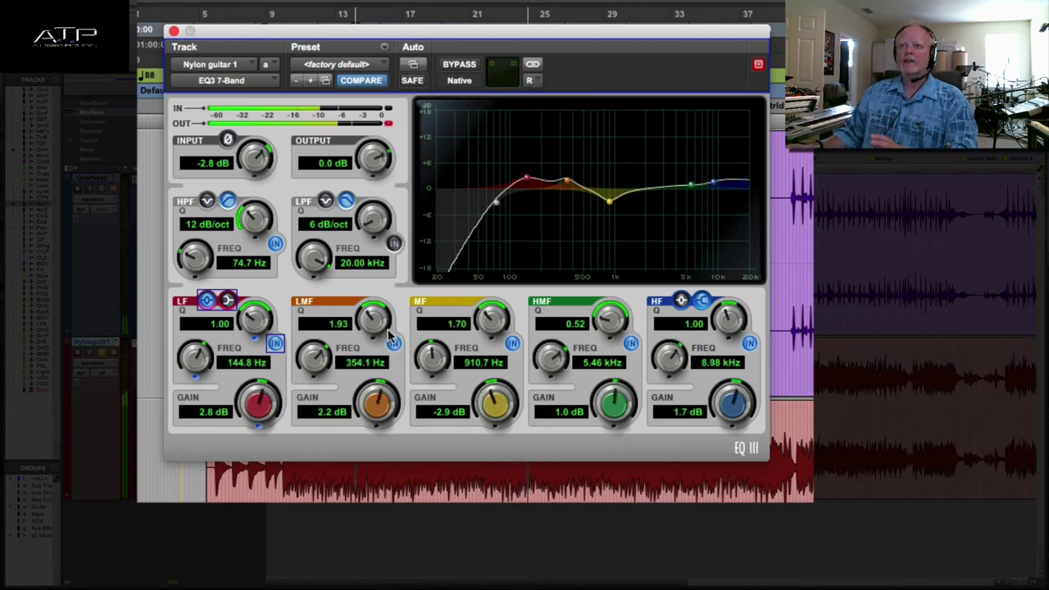
pyautogui.moveTo(380, 328); pyautogui.dragTo(368, 361)
pyautogui.moveTo(375, 400); pyautogui.dragTo(376, 383)
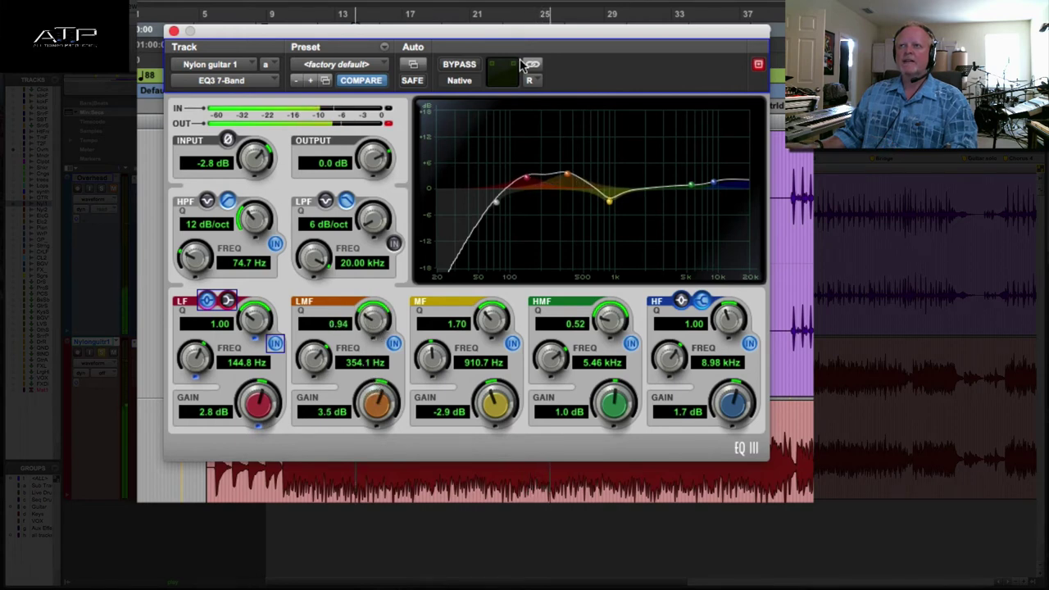
# Ease the right low-mid lift to 3.0 dB and output to -1.4 dB, comparing with bypass, then play
pyautogui.click(464, 65)
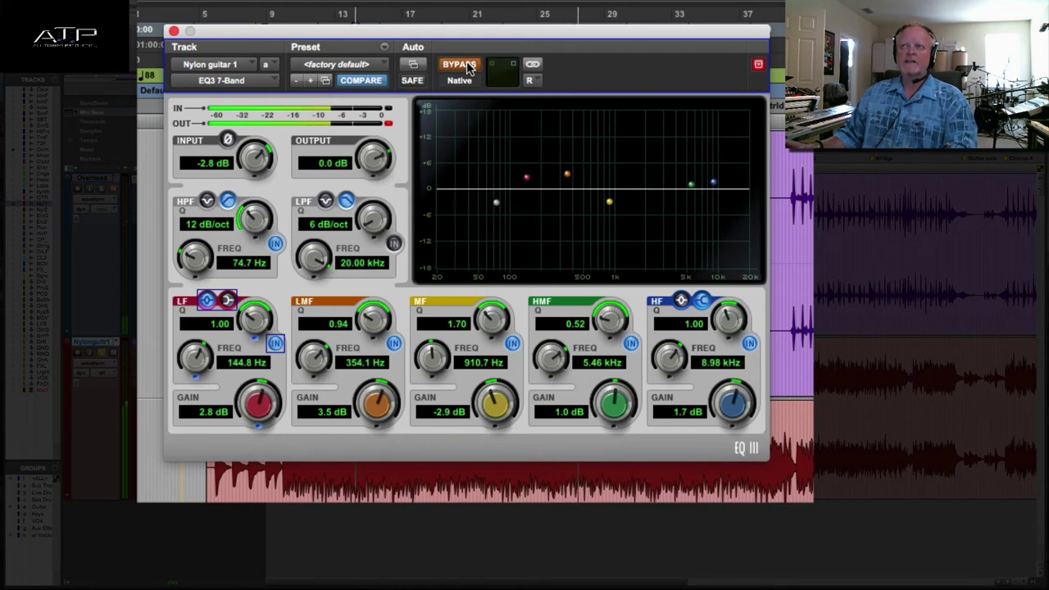
pyautogui.click(464, 65)
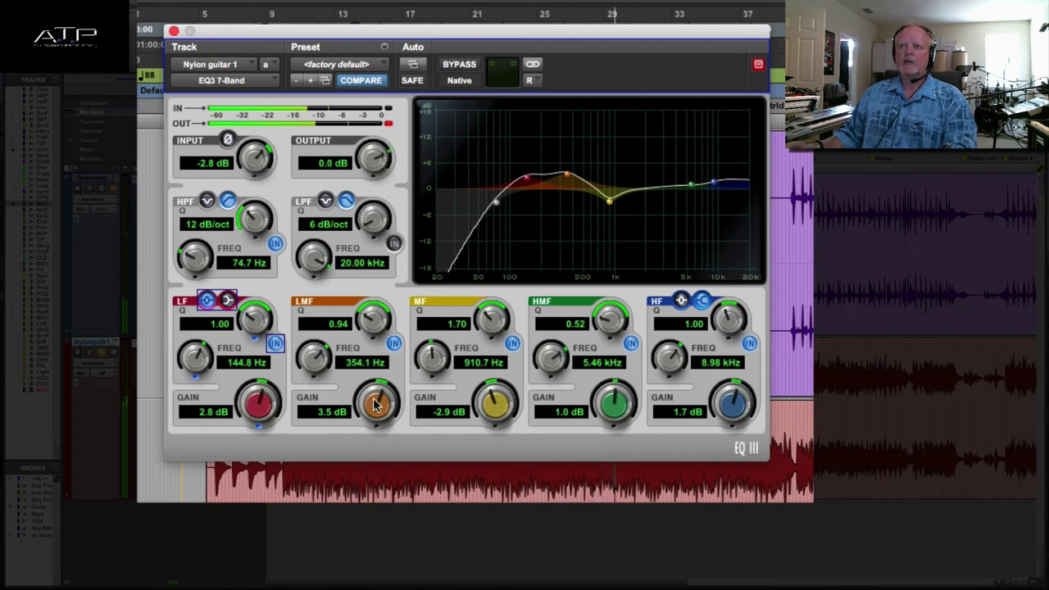
pyautogui.moveTo(374, 402); pyautogui.dragTo(371, 410)
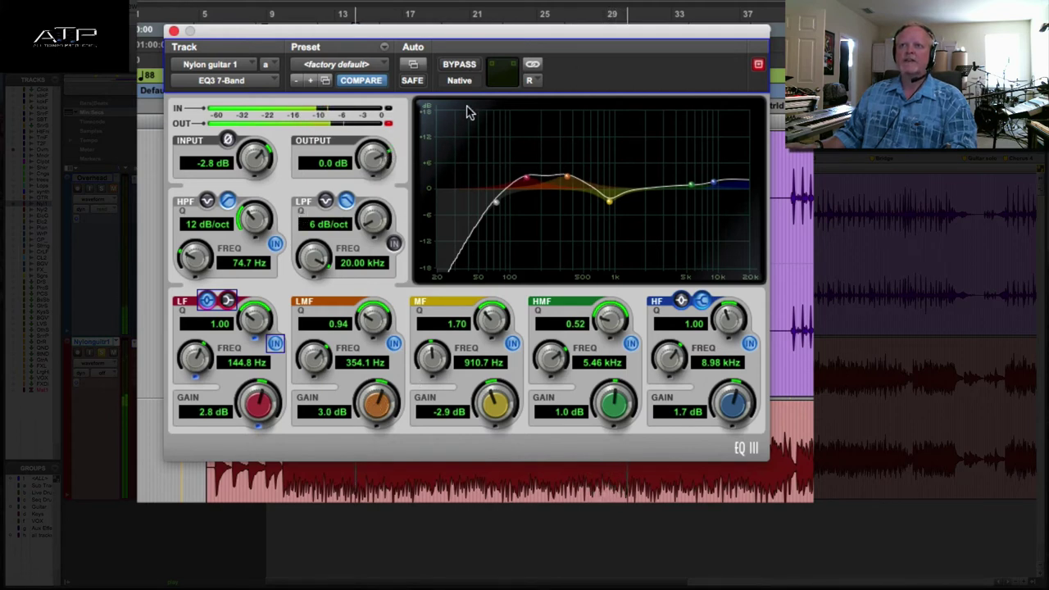
pyautogui.moveTo(380, 155); pyautogui.dragTo(378, 177)
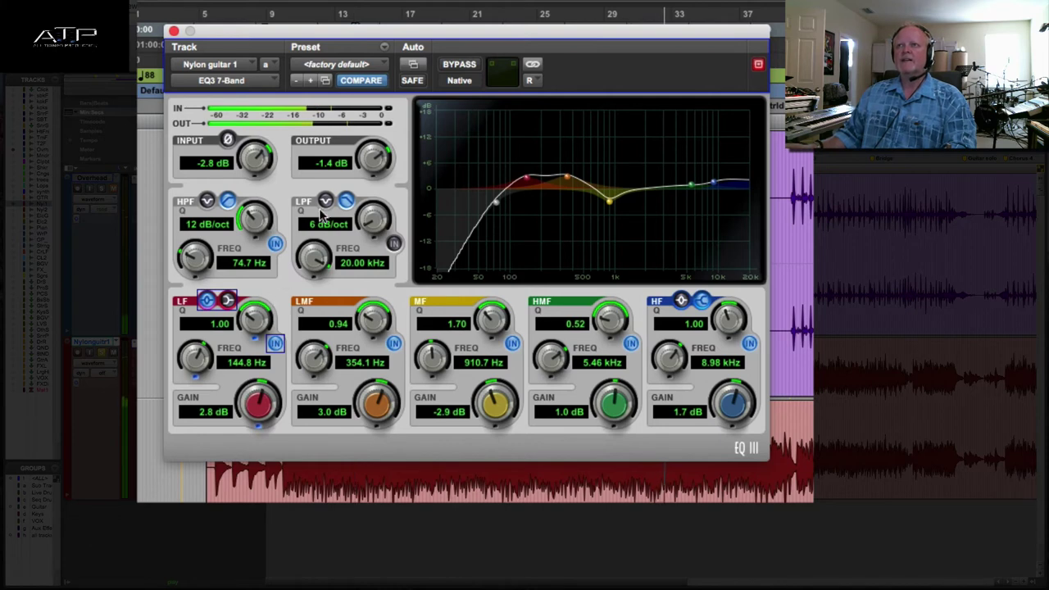
pyautogui.click(461, 66)
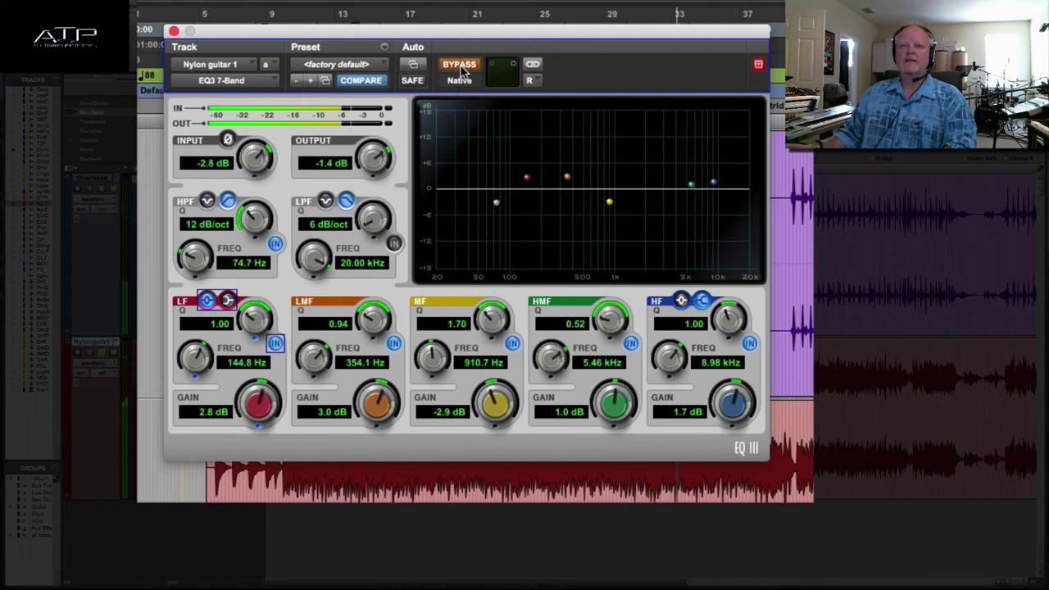
pyautogui.click(462, 67)
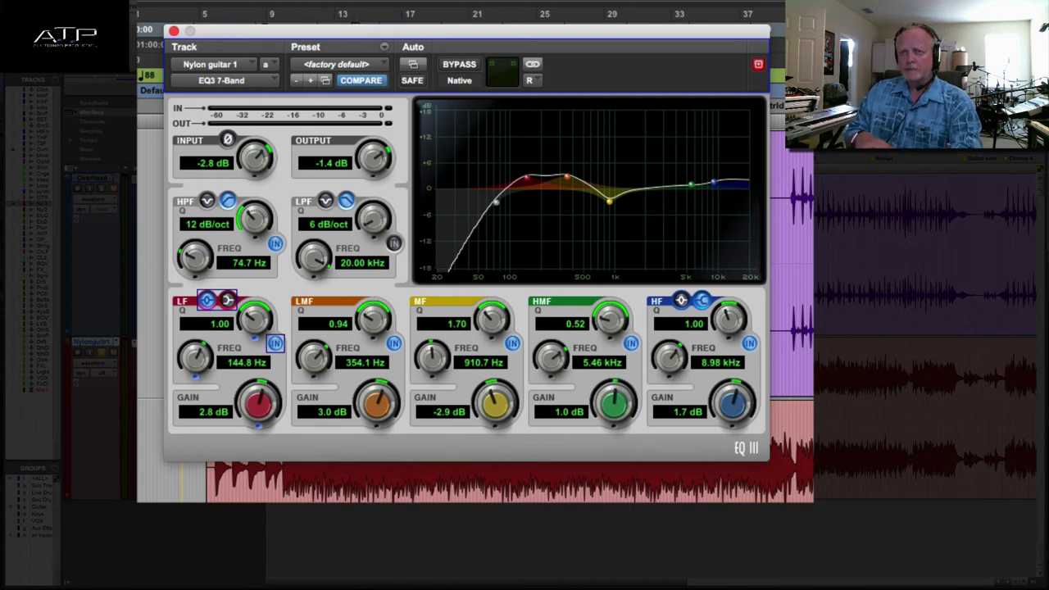
pyautogui.press('space')
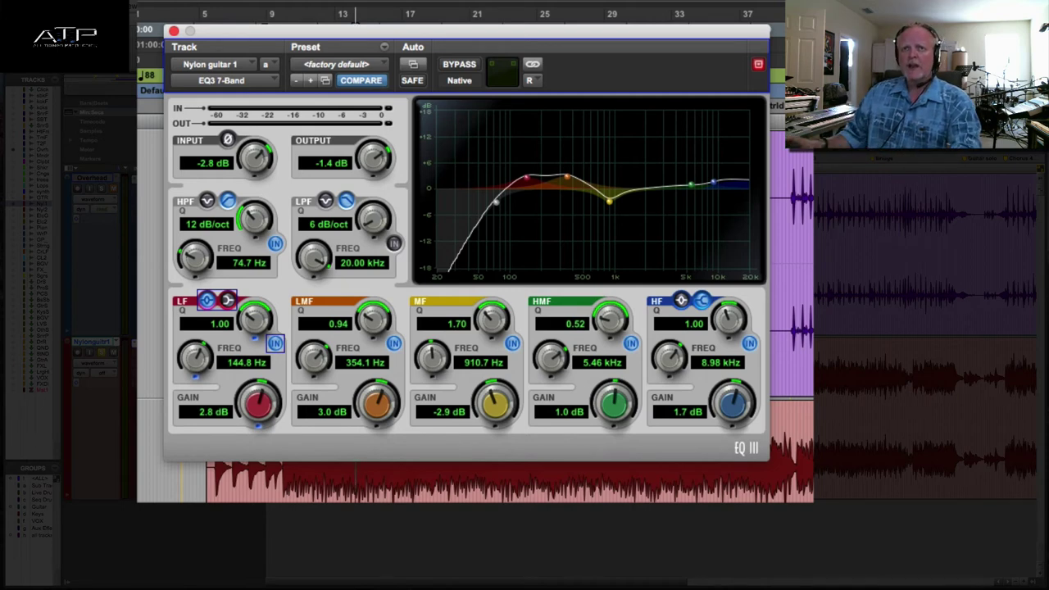
# Return to the session and bring up the Overhead Pro-Q 2 preset list
pyautogui.click(103, 355)
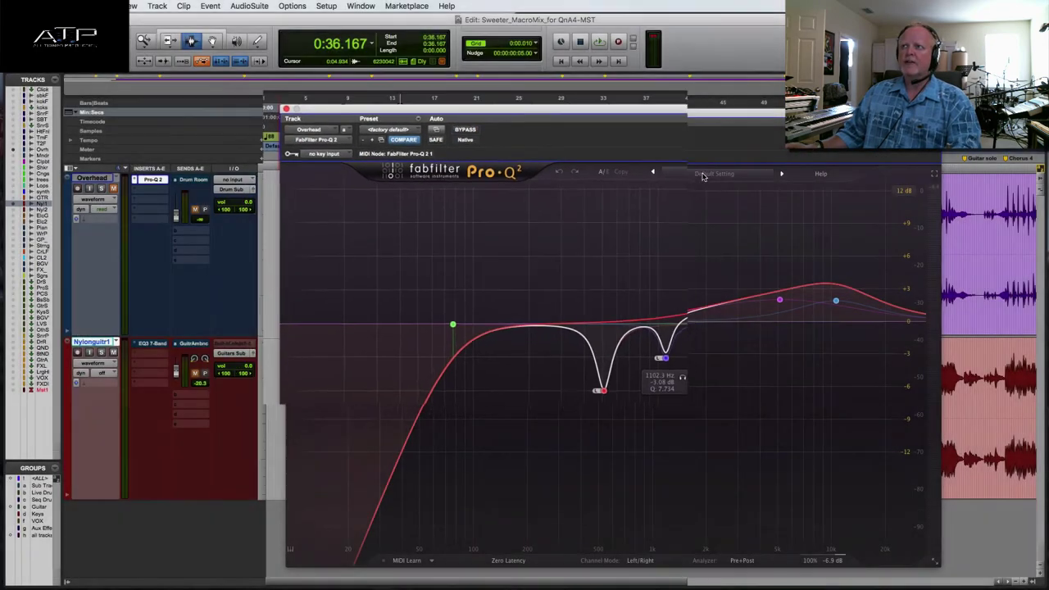
pyautogui.click(869, 131)
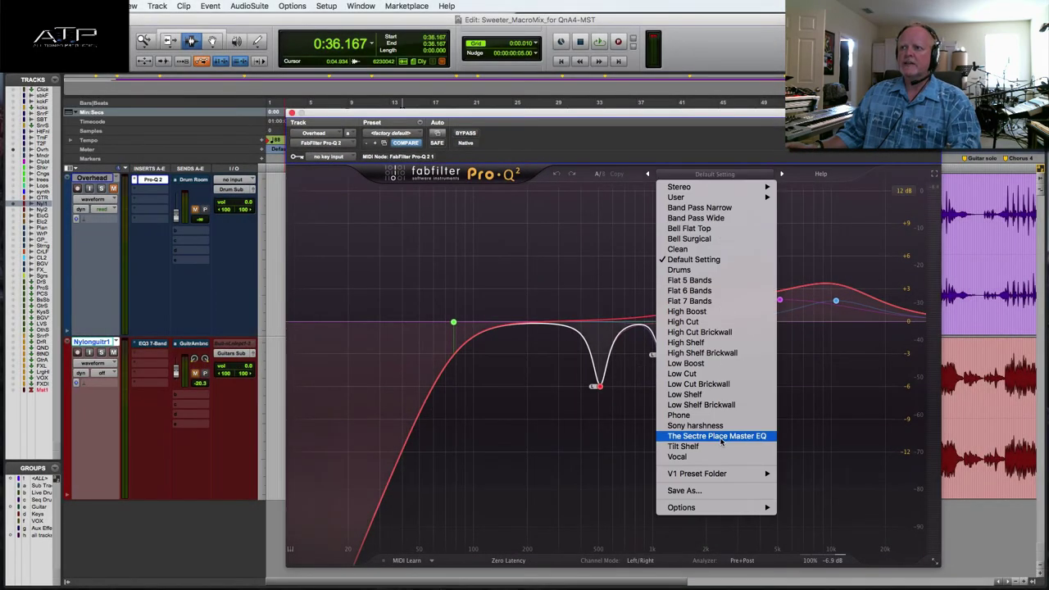
# Load the Pro-Q 2 Default Setting, check the channel mode choices and reposition the window
pyautogui.click(693, 259)
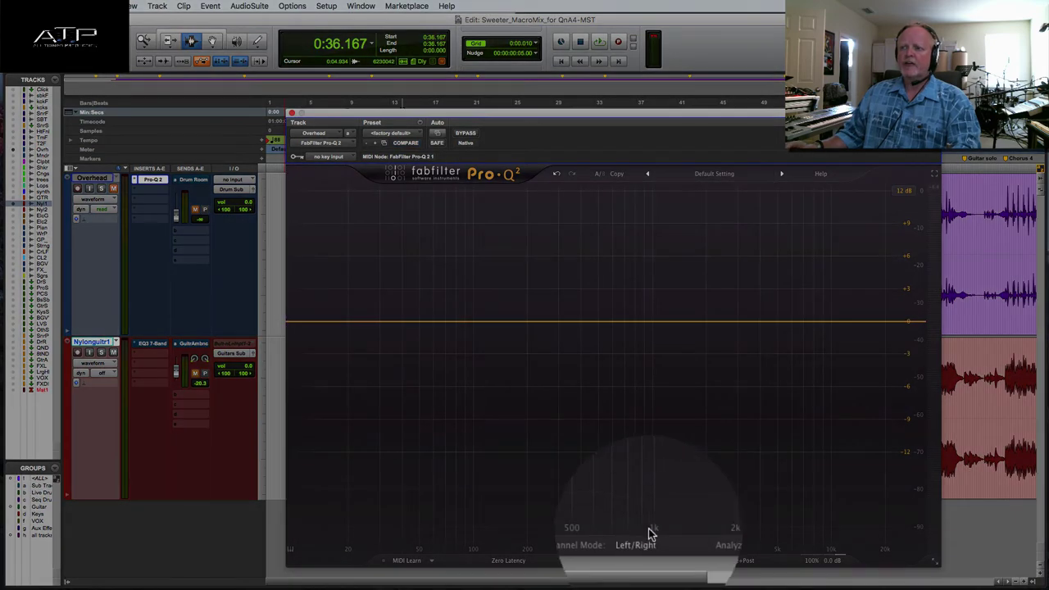
pyautogui.click(647, 542)
pyautogui.press('Escape')
pyautogui.moveTo(589, 115); pyautogui.dragTo(549, 49)
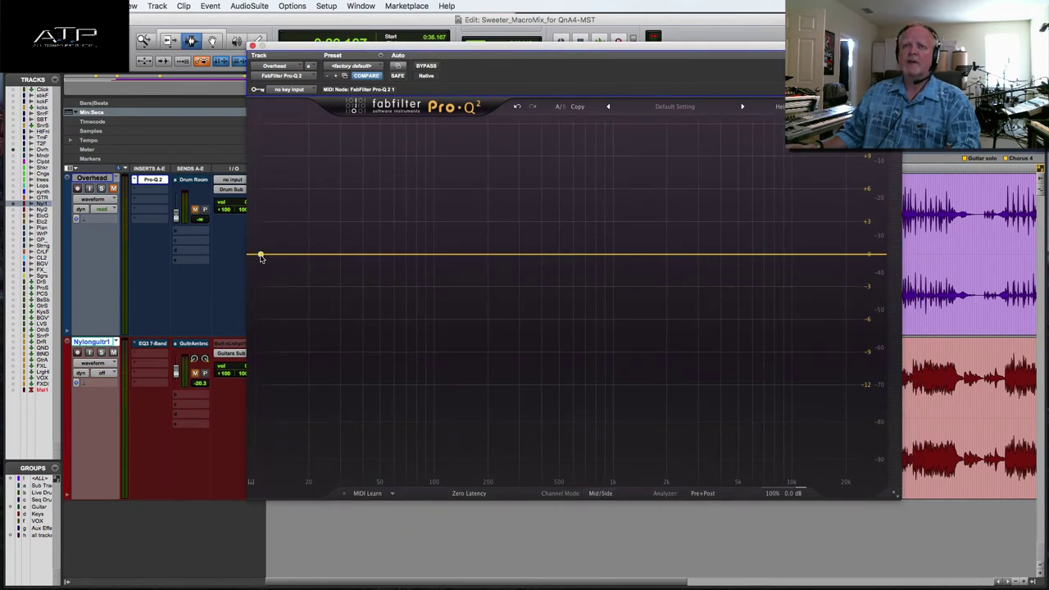
# Add a low-cut band at the bottom of the spectrum and play the overheads
pyautogui.click(261, 257)
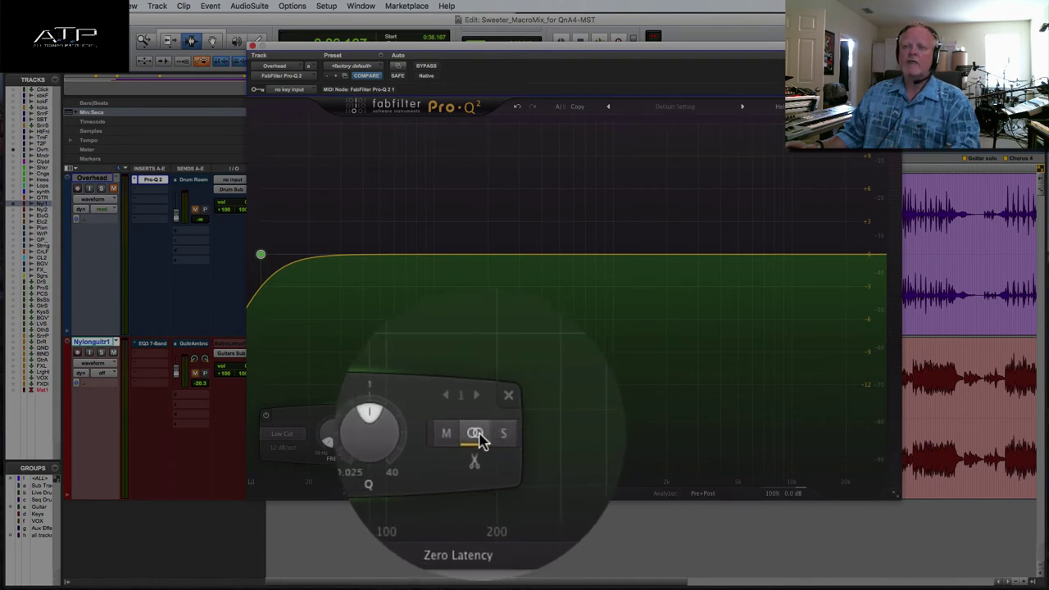
pyautogui.press('space')
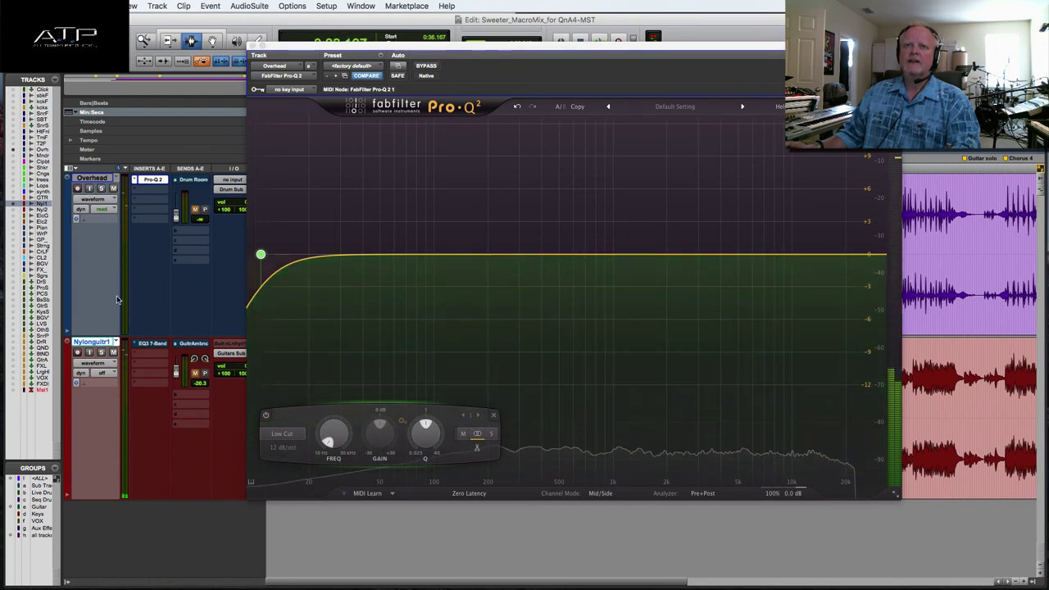
pyautogui.press('space')
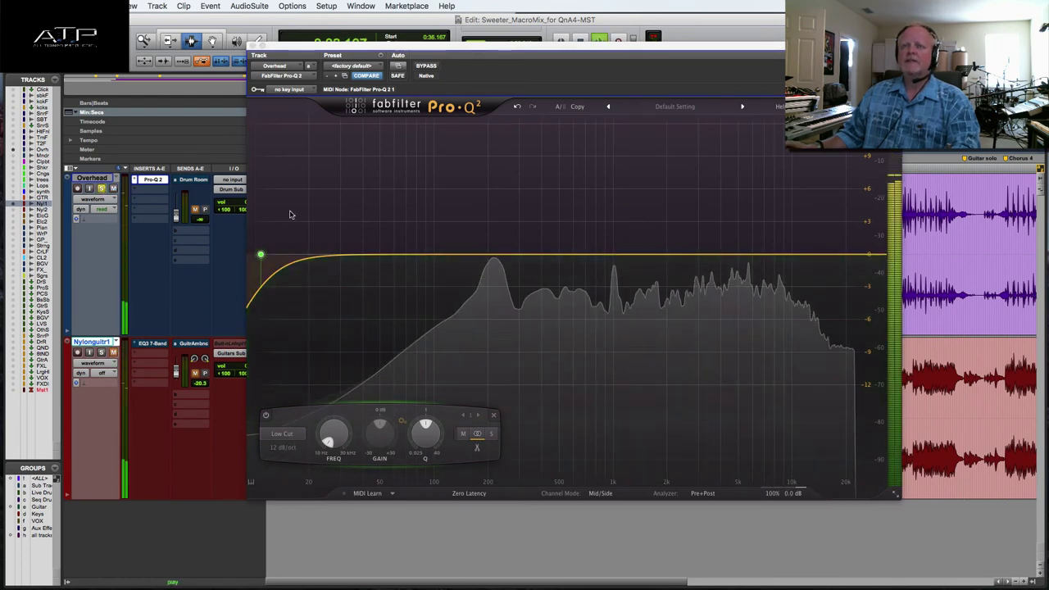
pyautogui.click(472, 353)
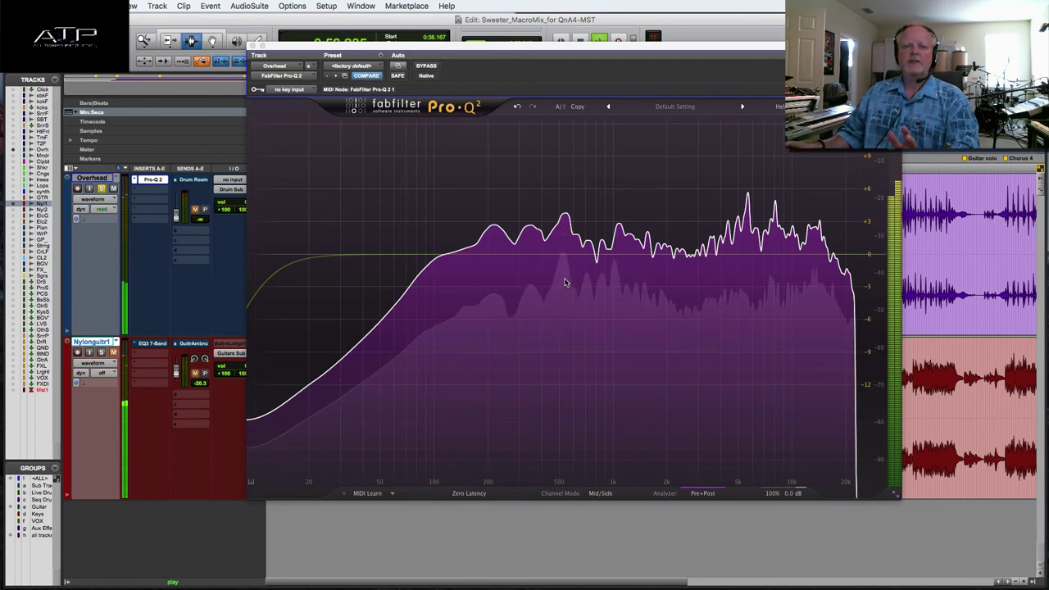
# Move the overhead Mid low cut to about 72 Hz and add a Side low cut near 458 Hz
pyautogui.click(564, 352)
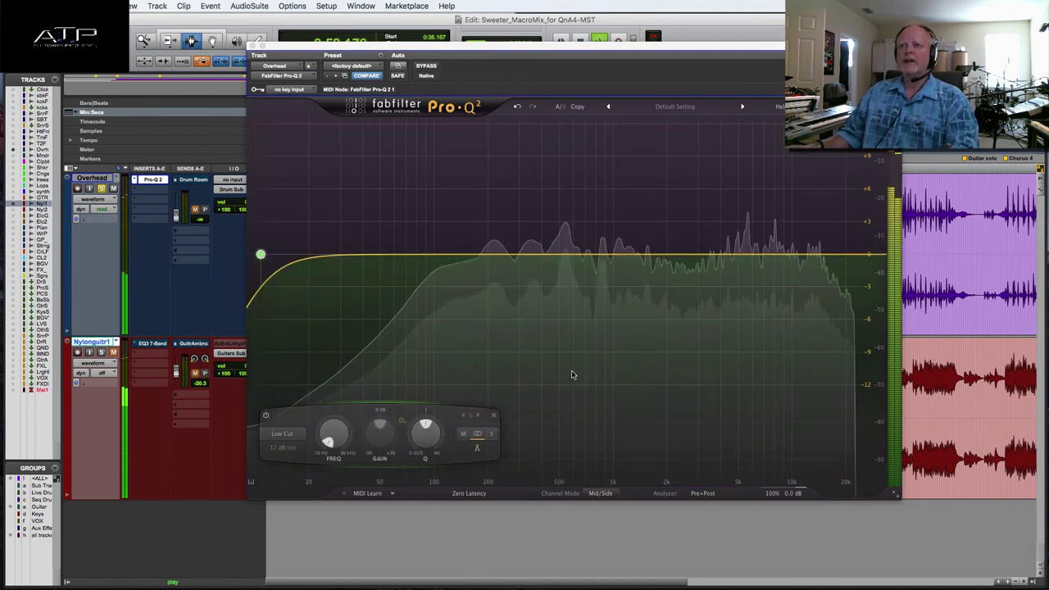
pyautogui.click(467, 255)
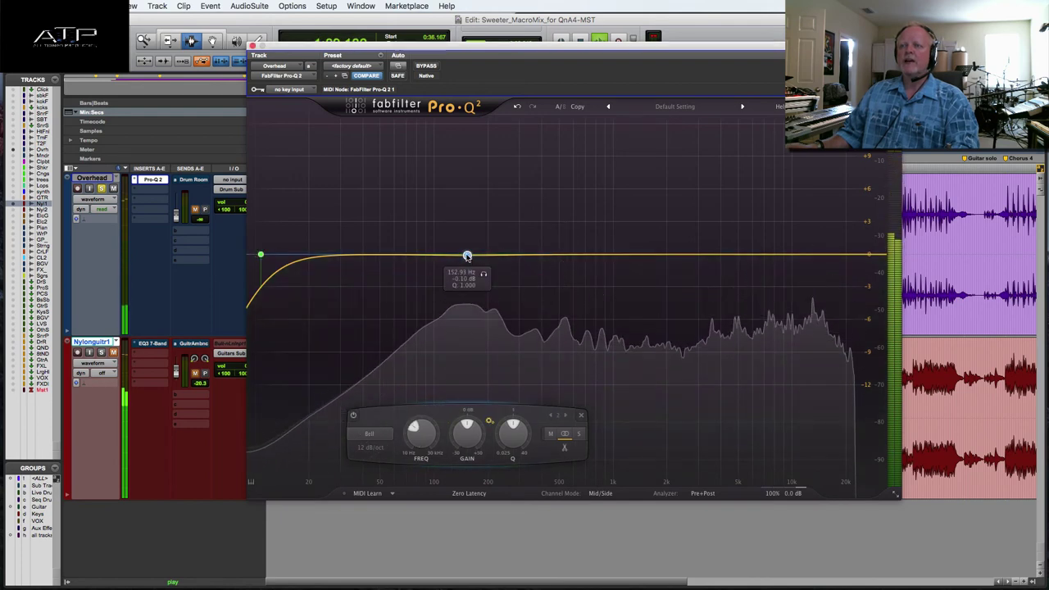
pyautogui.moveTo(261, 255); pyautogui.dragTo(414, 259)
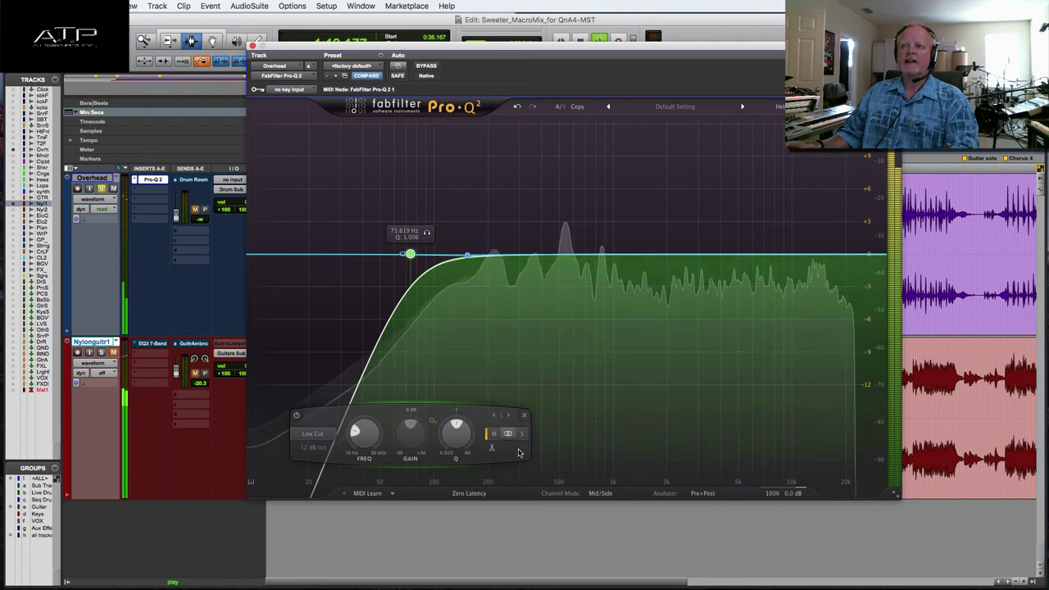
pyautogui.moveTo(257, 255); pyautogui.dragTo(554, 255)
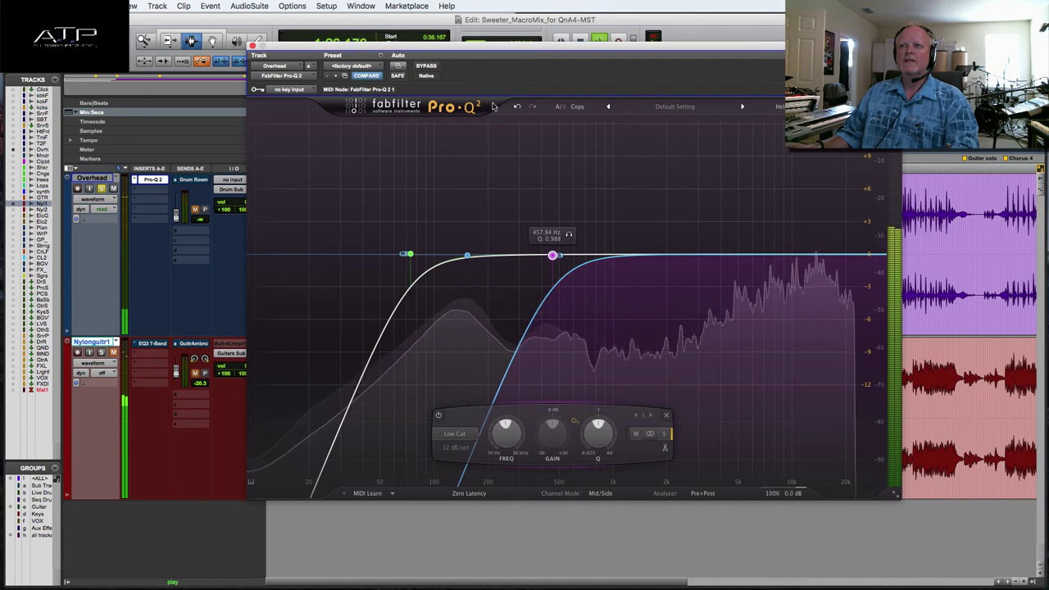
pyautogui.click(428, 66)
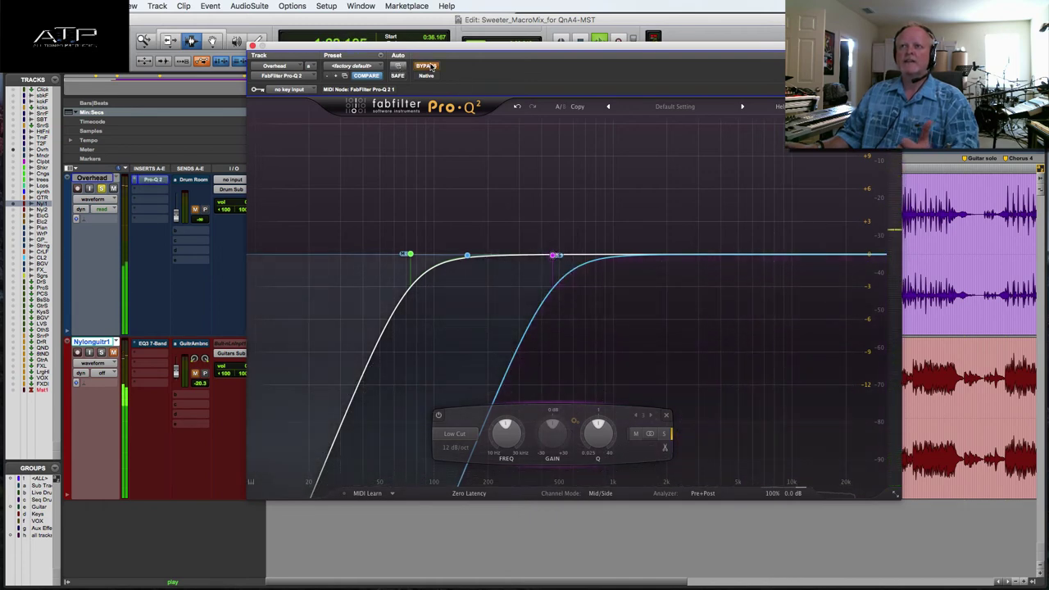
pyautogui.click(428, 66)
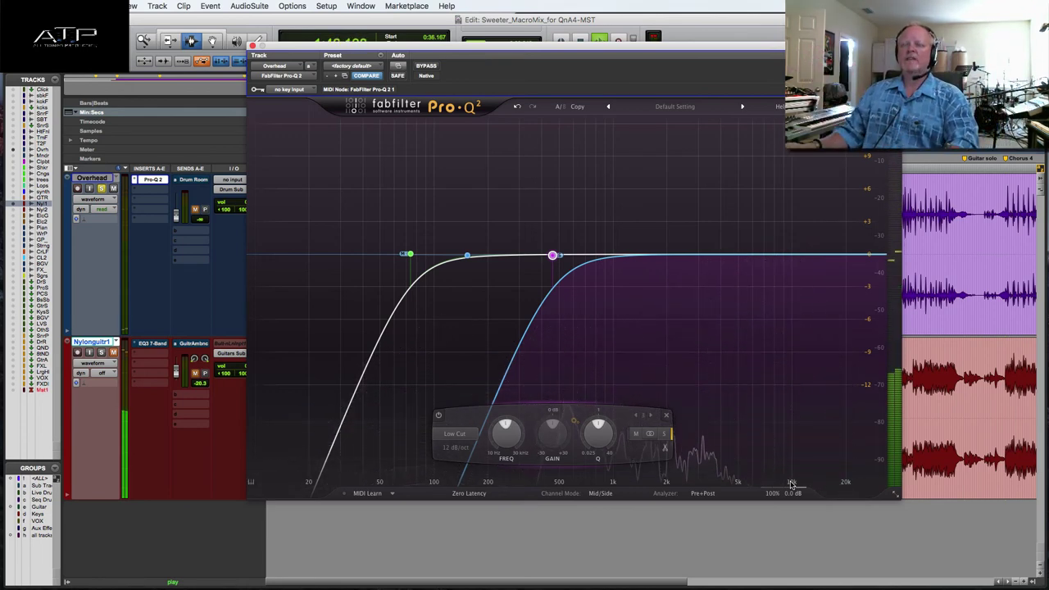
pyautogui.moveTo(799, 497)
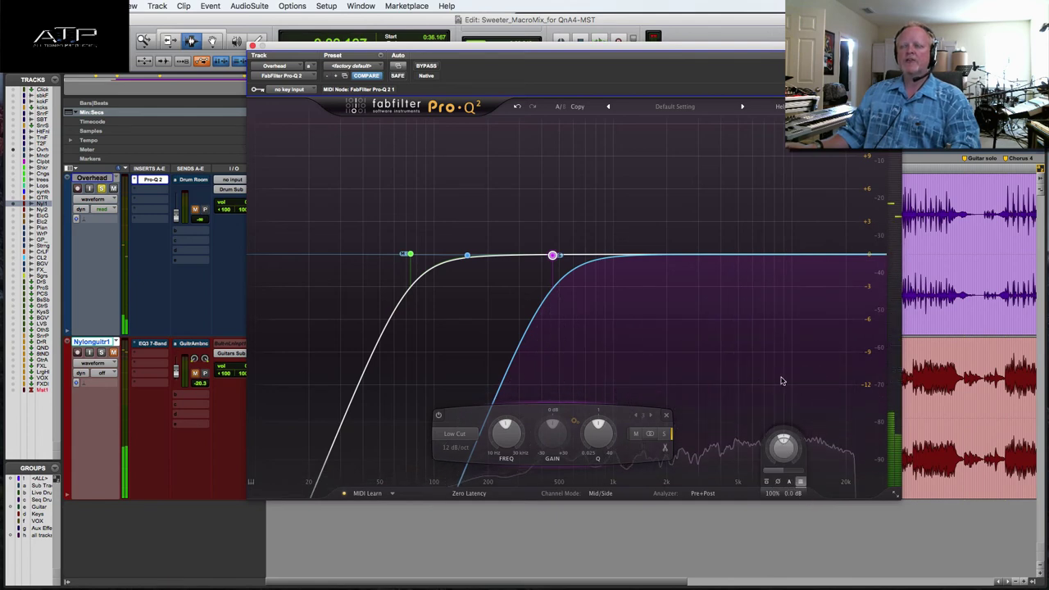
pyautogui.press('space')
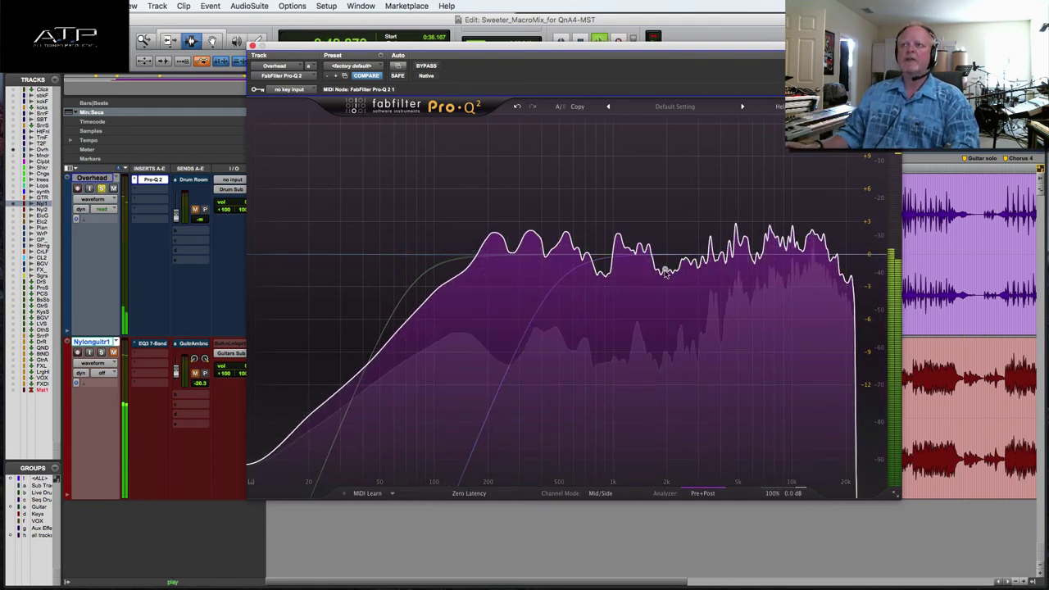
# Boost a bell about +2 dB near 5.5 kHz, lower the side low cut to 318 Hz, and A/B with bypass
pyautogui.moveTo(682, 255); pyautogui.dragTo(748, 232)
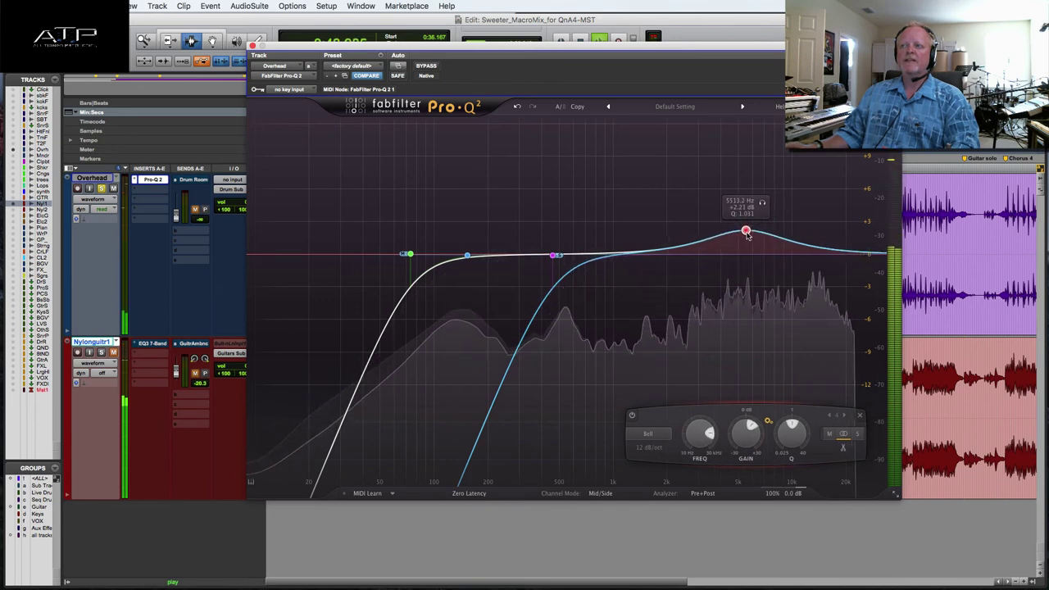
pyautogui.moveTo(556, 258); pyautogui.dragTo(526, 257)
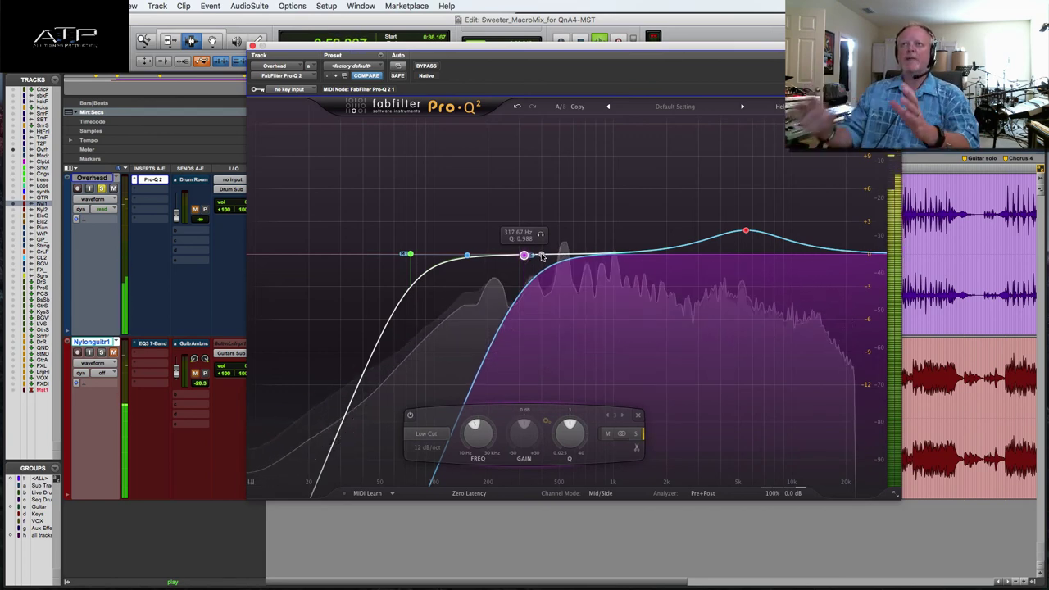
pyautogui.click(428, 68)
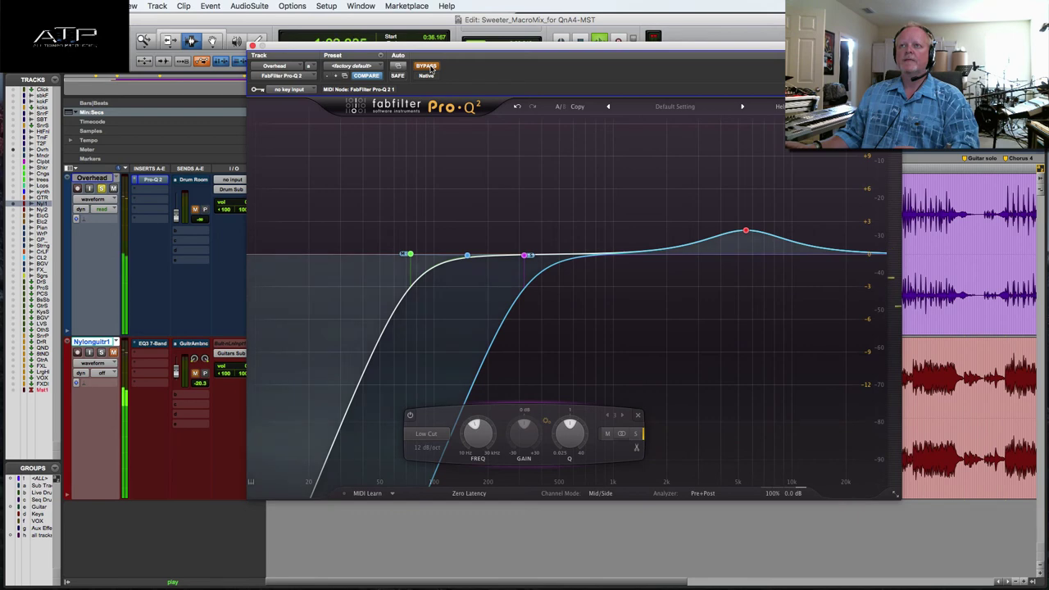
pyautogui.click(427, 67)
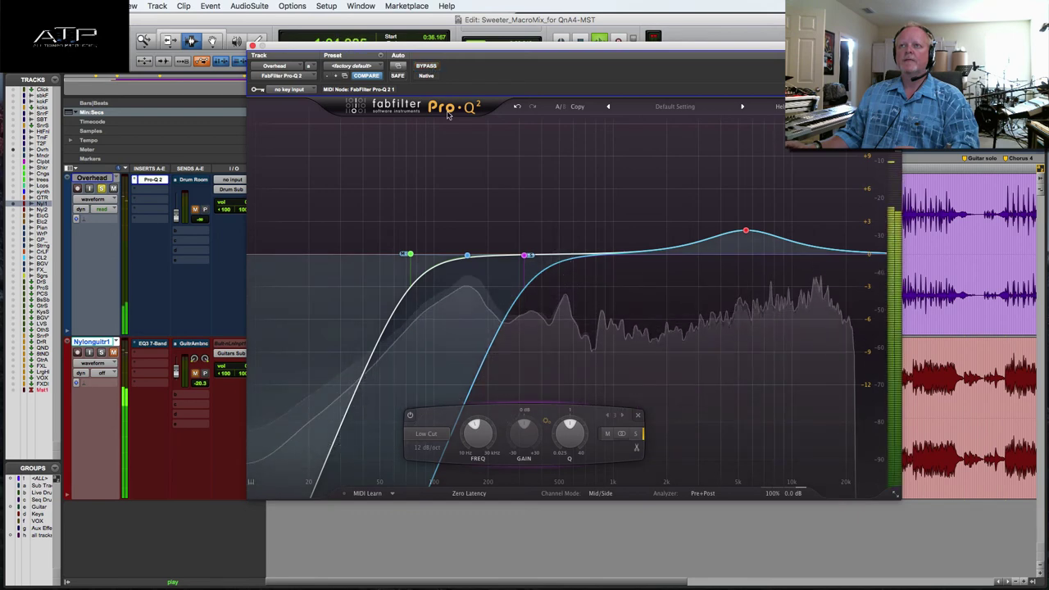
# Add a bell dipping a few dB near 494 Hz, then bypass the Pro-Q 2 to compare
pyautogui.click(555, 256)
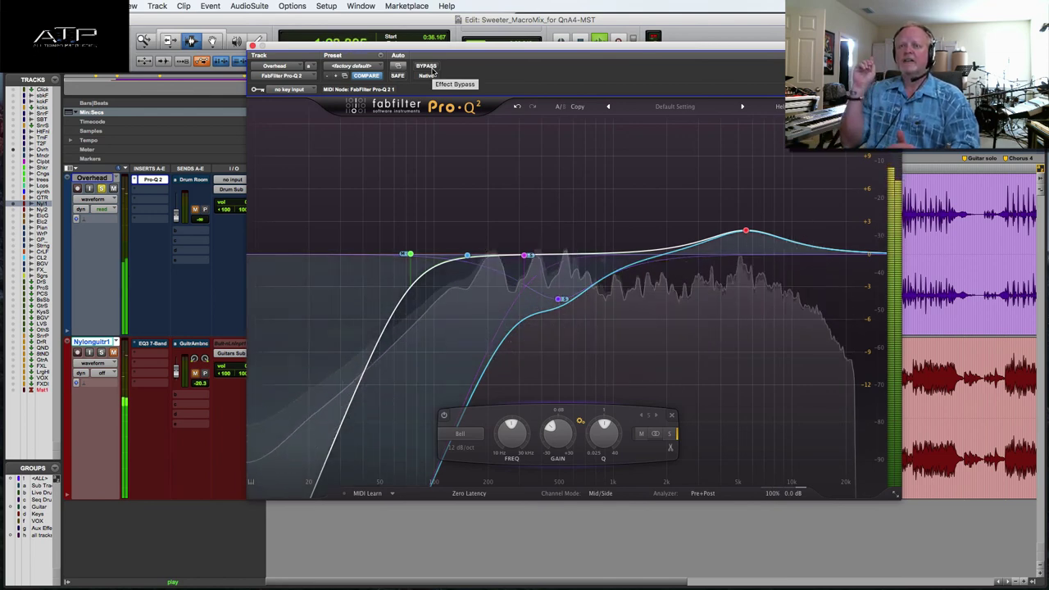
pyautogui.click(427, 66)
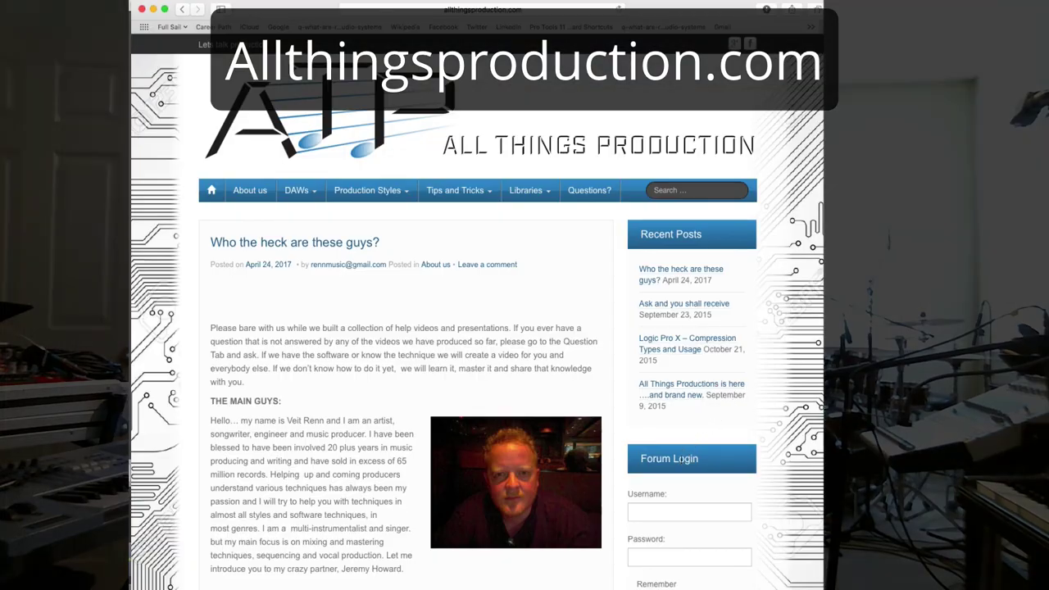
# Scroll allthingsproduction.com down to the 'Who the heck are these guys?' post and forum login
pyautogui.scroll(-3, 664, 510)
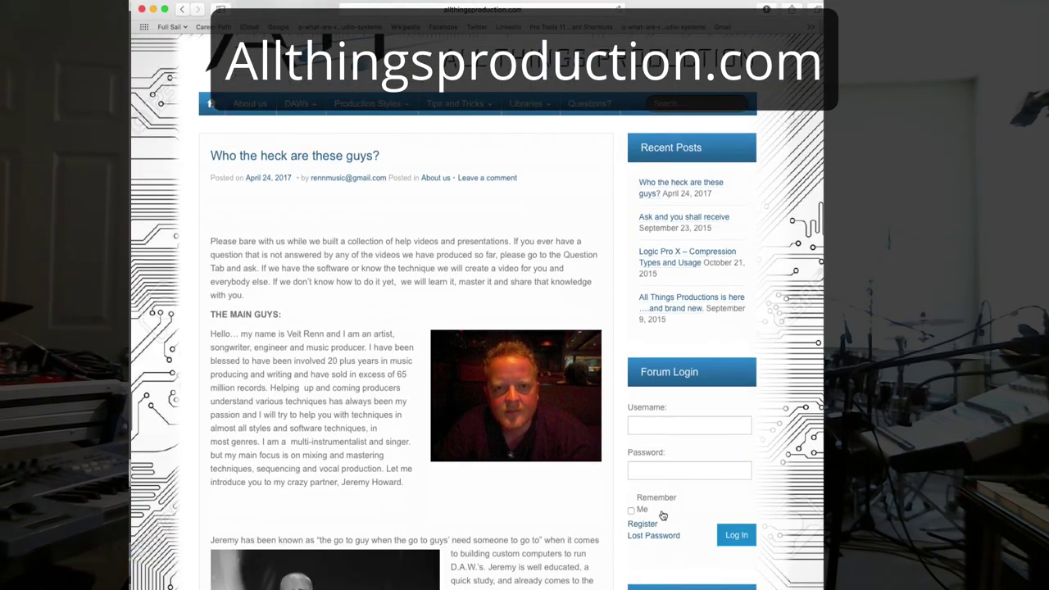